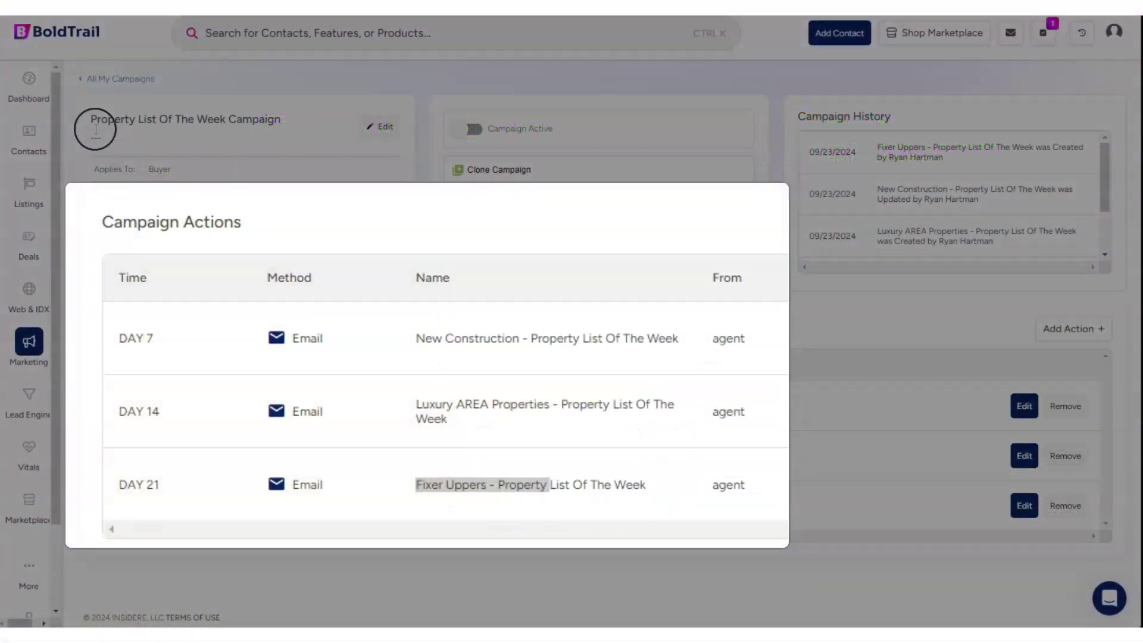
Step: Highlight the scheduled email names, including the Day 7 New Construction and Day 14 Luxury emails
drag(517, 275, 825, 461)
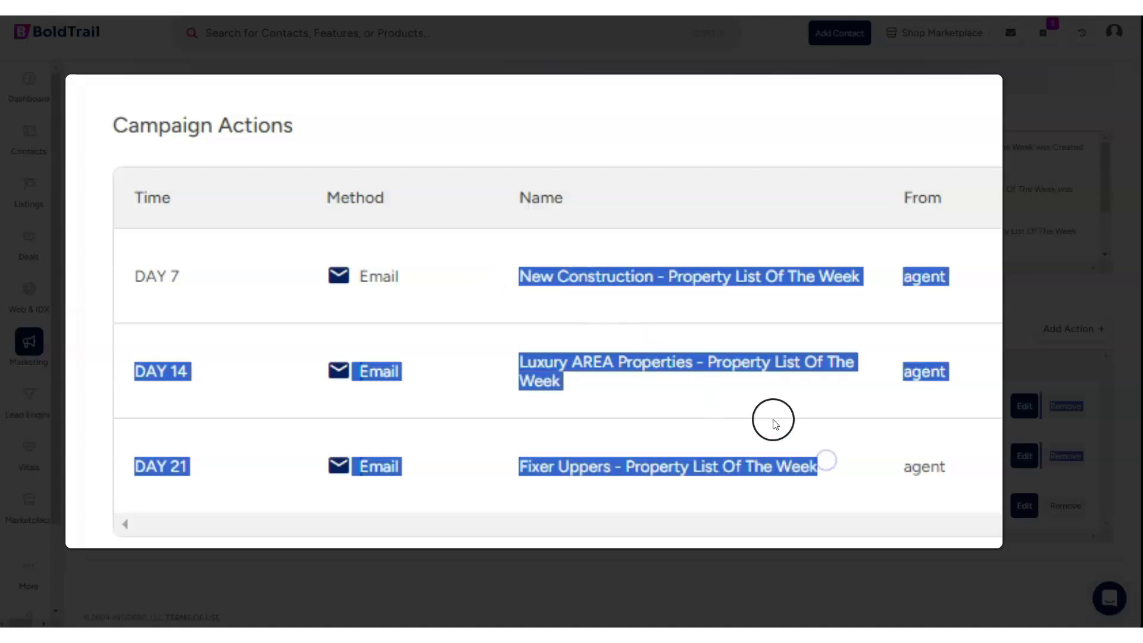
click(768, 421)
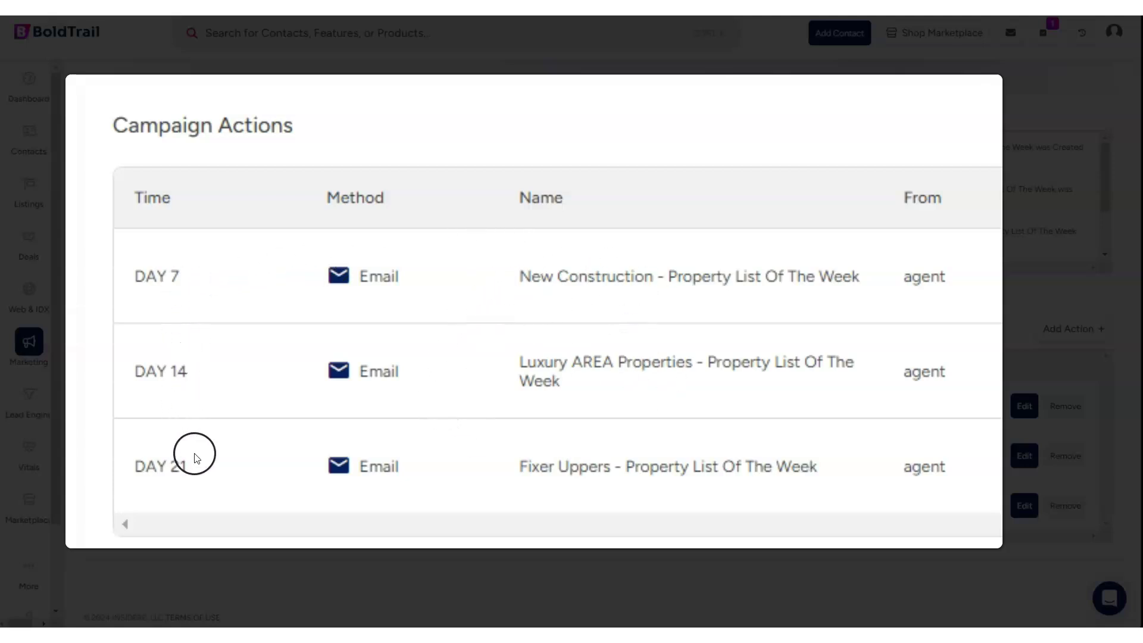
drag(520, 276, 851, 292)
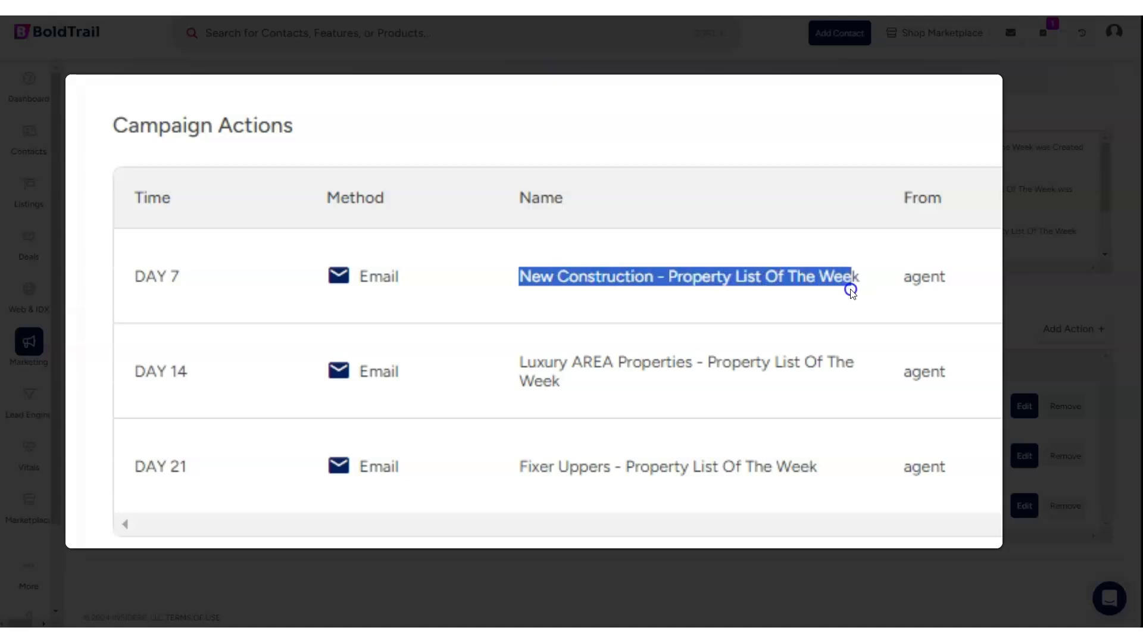
drag(304, 452, 336, 463)
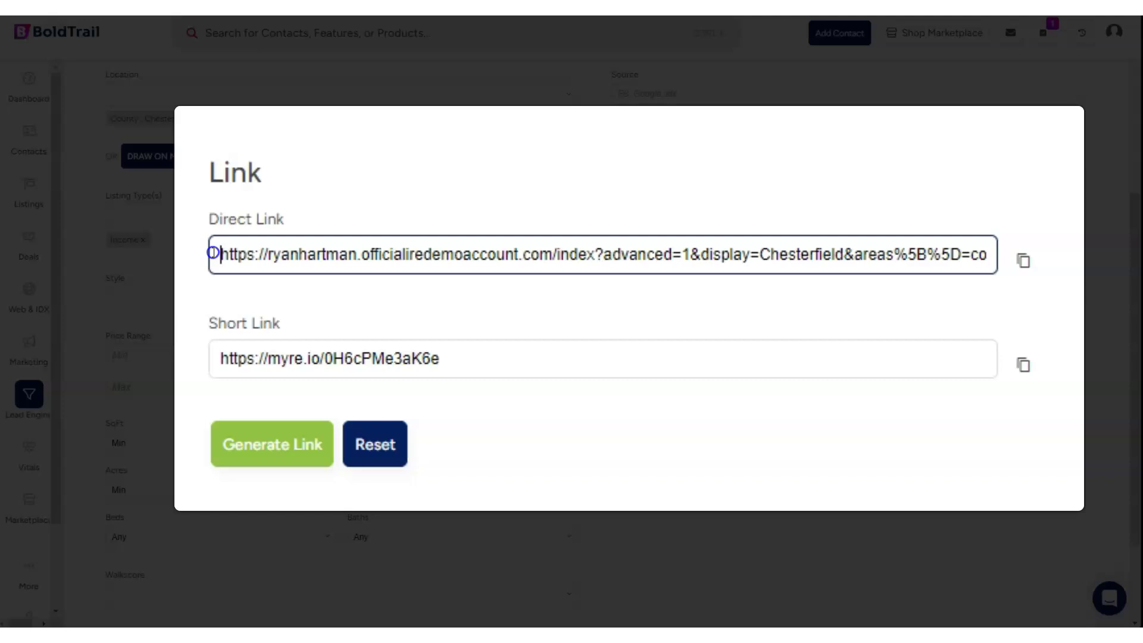
Step: Copy the direct squeeze link URL for the Chesterfield, VA income search
drag(213, 253, 1047, 253)
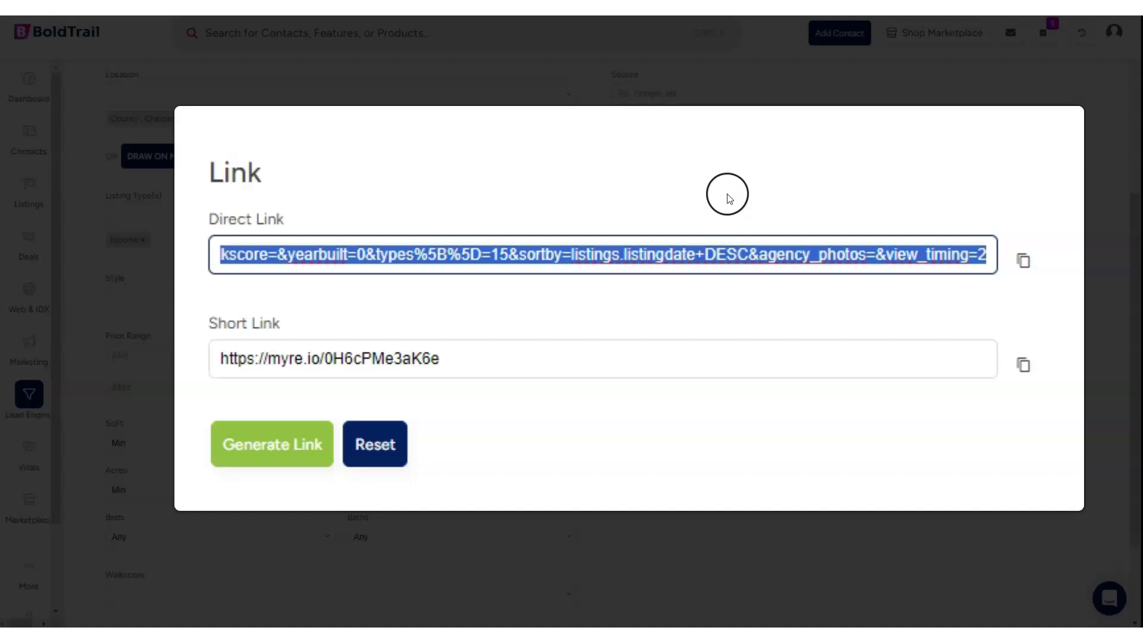
right_click(430, 257)
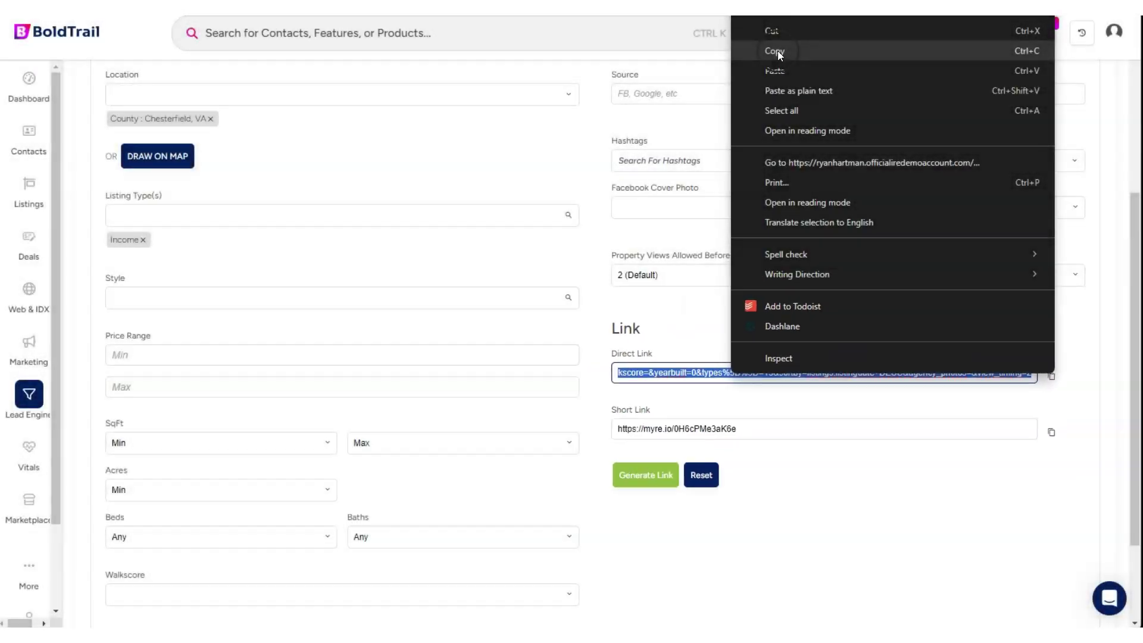
click(775, 51)
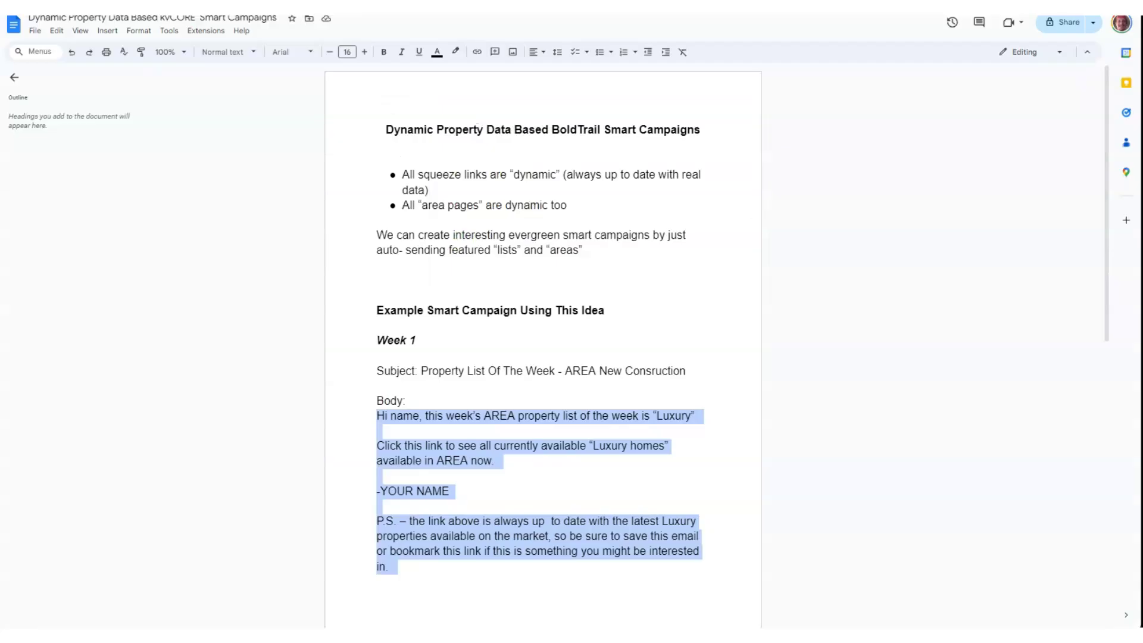
Step: Scroll to the Week 1 example email and select its text through the P.P.S. paragraph
click(562, 357)
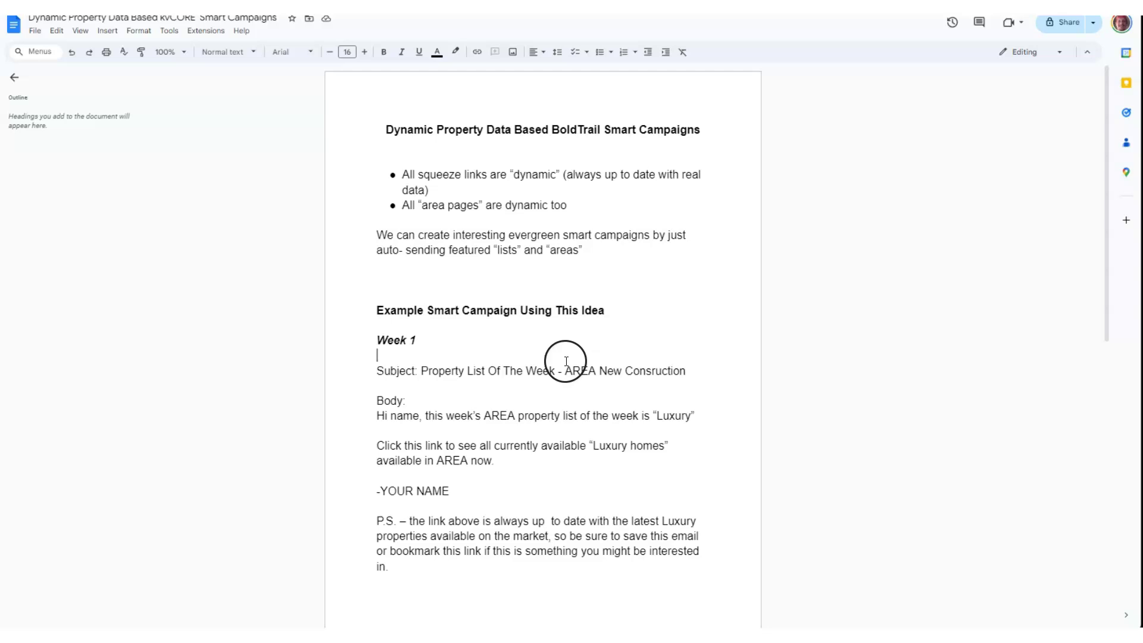
scroll(492, 333, down, 4)
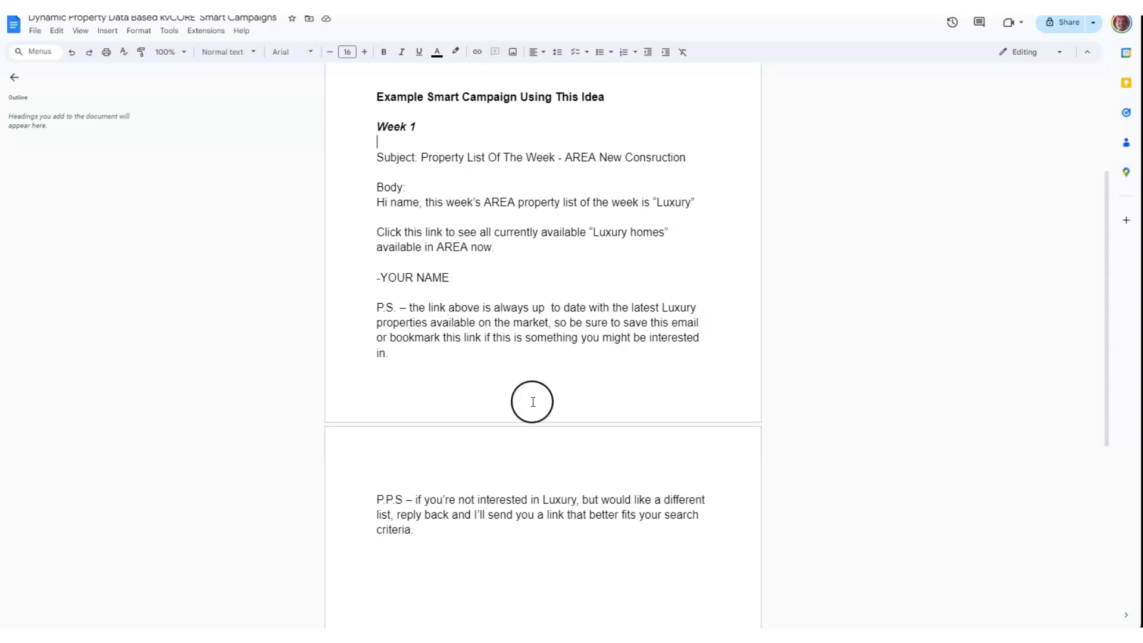
scroll(531, 401, up, 1)
scroll(534, 403, down, 1)
scroll(534, 403, up, 1)
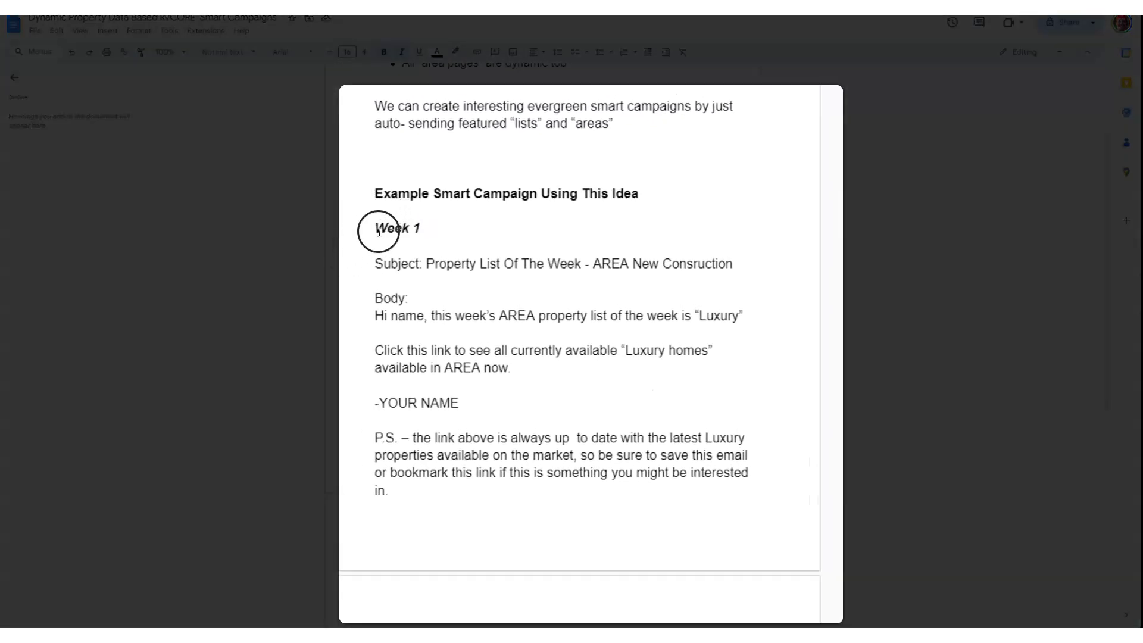
drag(377, 198, 494, 395)
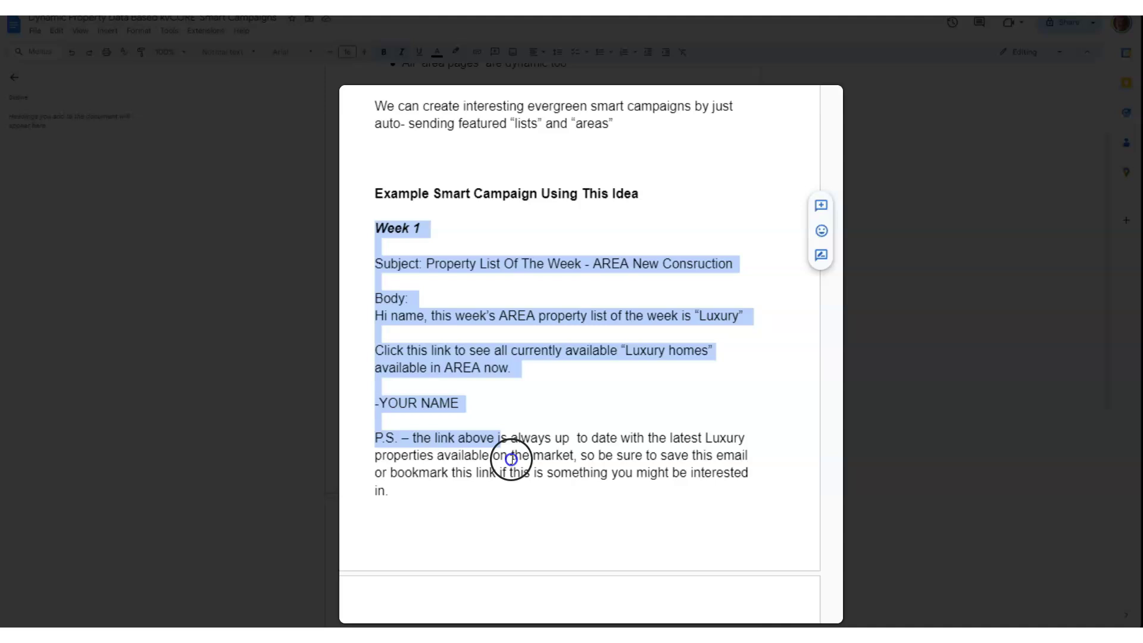
drag(511, 460, 556, 577)
drag(431, 573, 377, 271)
scroll(428, 414, up, 5)
drag(376, 424, 506, 606)
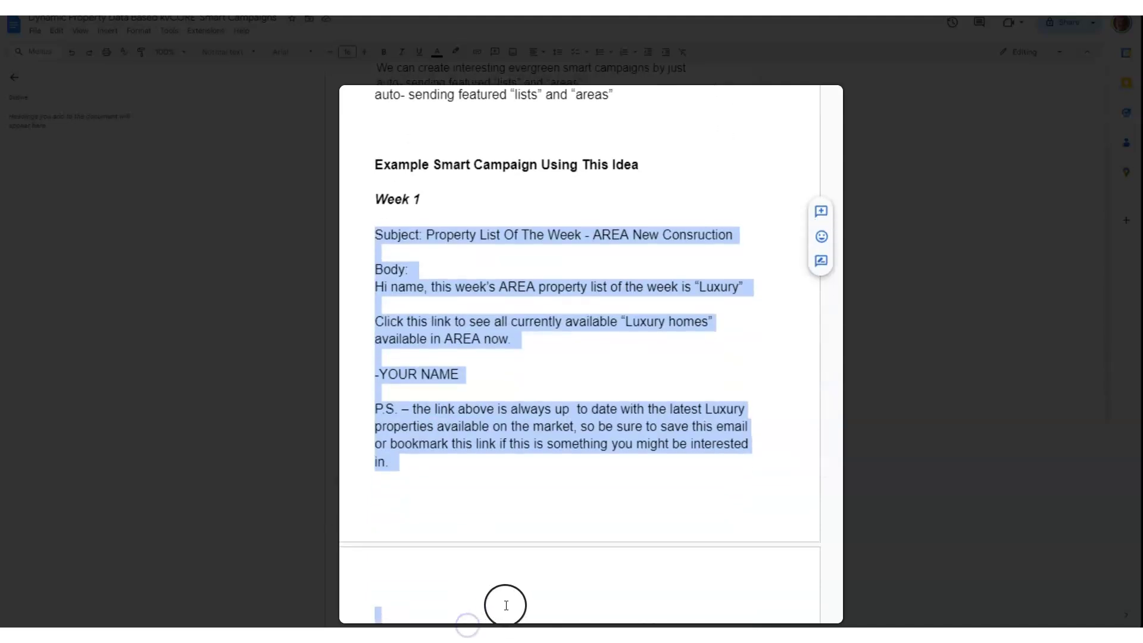
click(503, 268)
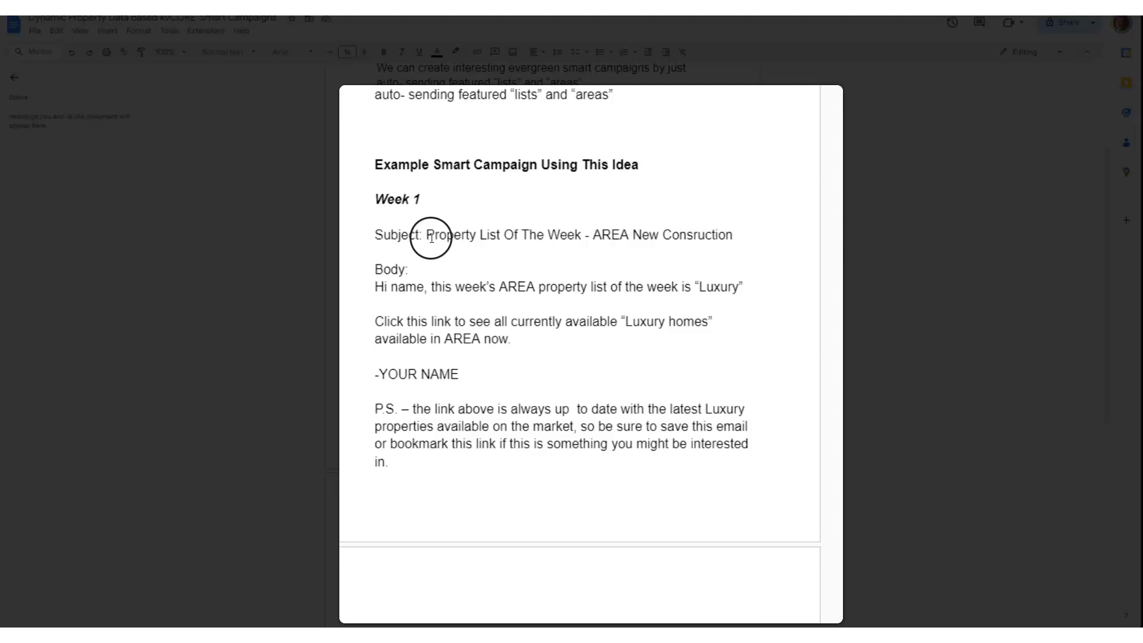
Step: Highlight the Week 1 subject line, then the YOUR NAME sign-off and the greeting's name placeholder
drag(426, 234, 737, 238)
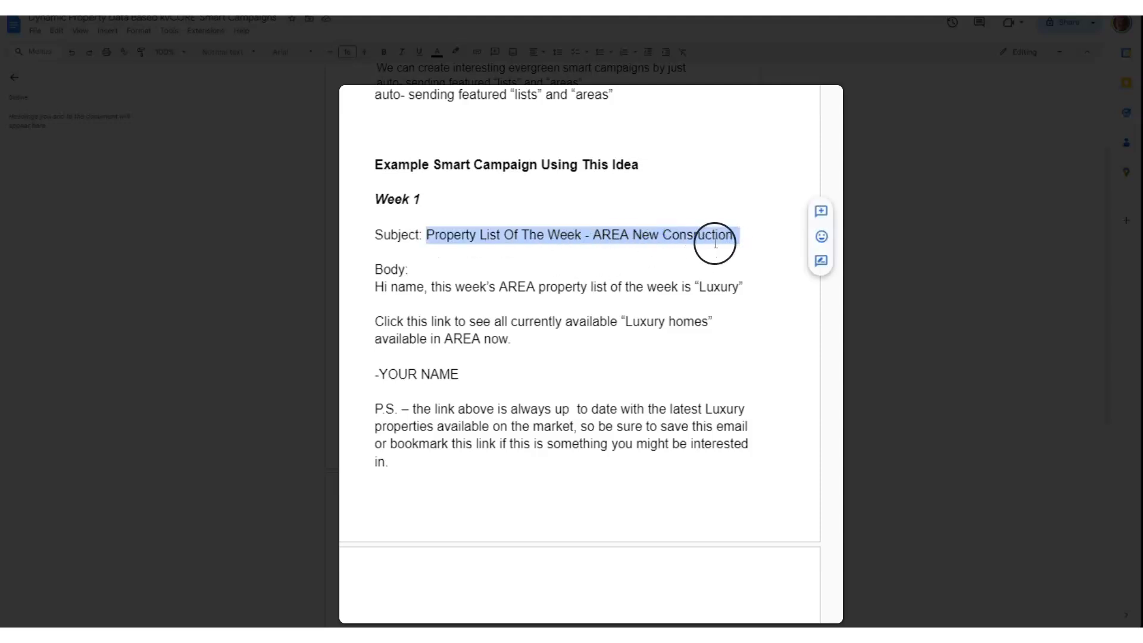
drag(423, 235, 649, 235)
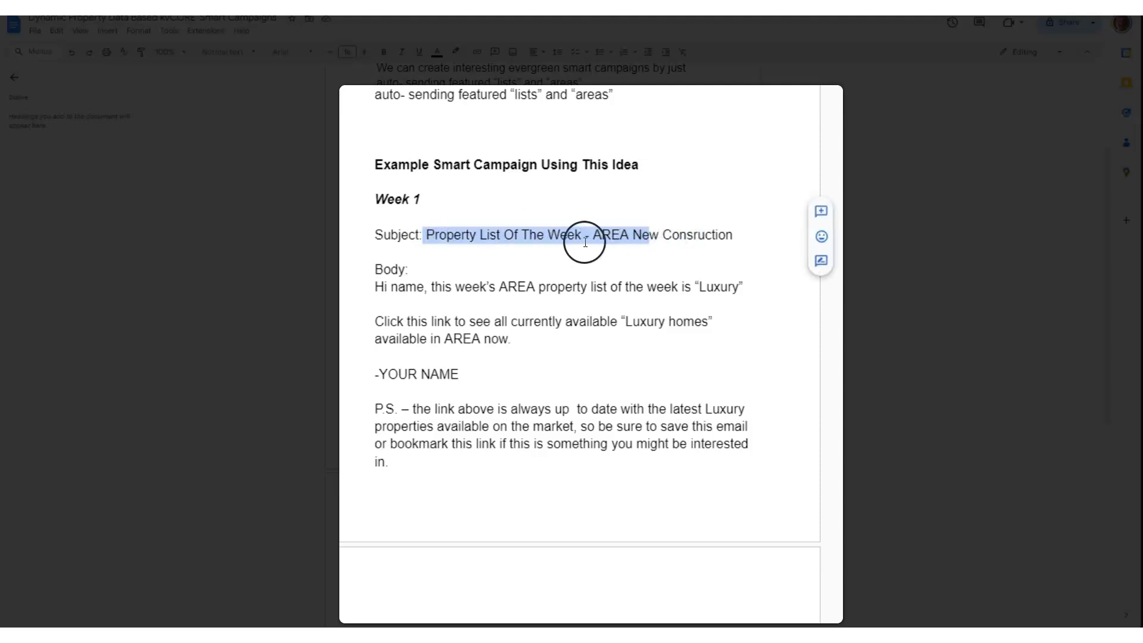
click(741, 244)
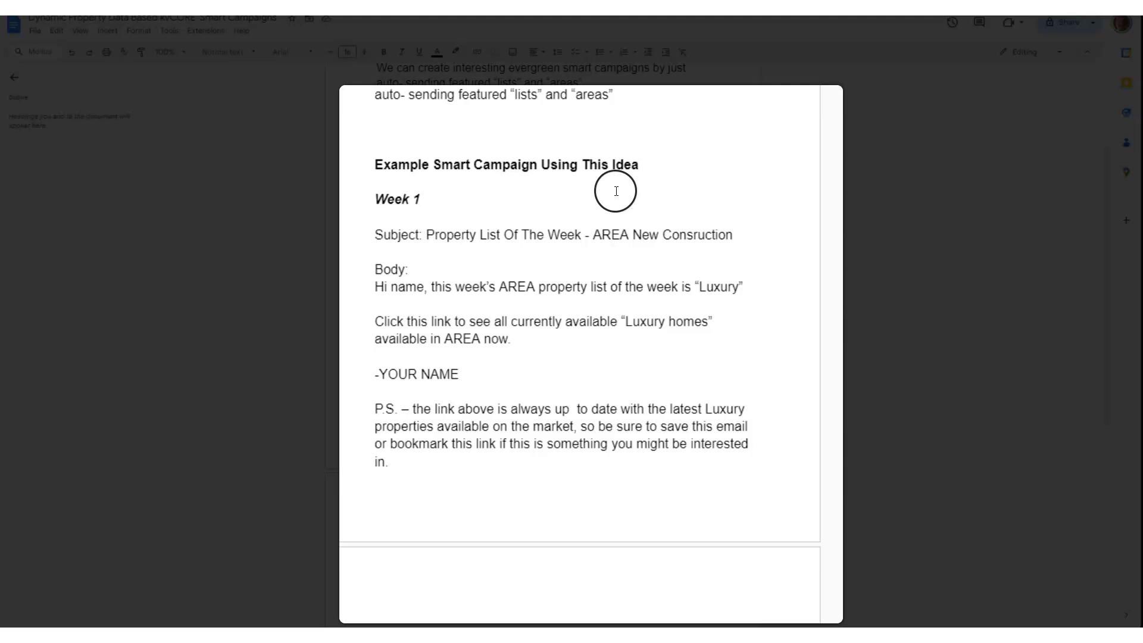
click(423, 373)
drag(366, 289, 429, 287)
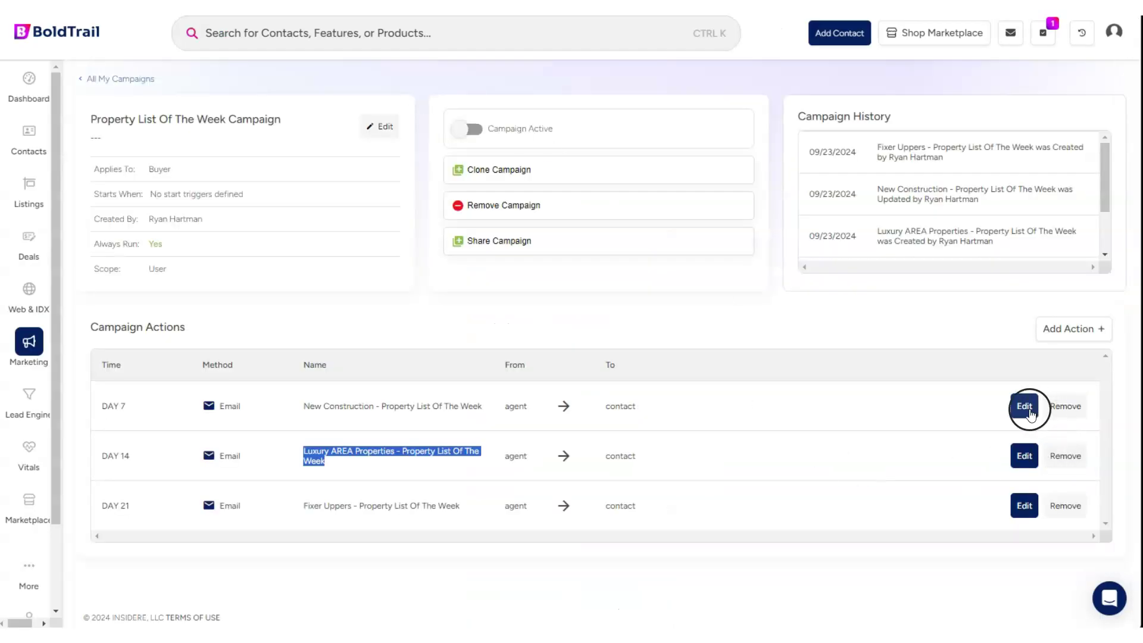
Step: In the Day 7 email greeting, replace 'name' with the Lead First Name {first_name} merge tag
click(1022, 406)
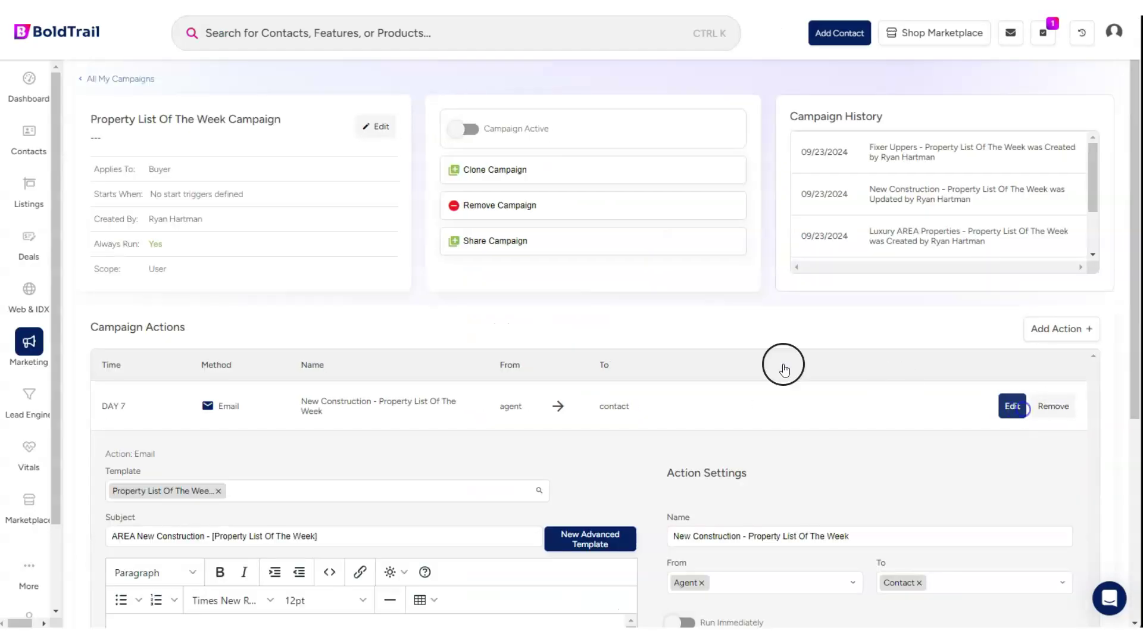
scroll(706, 398, down, 5)
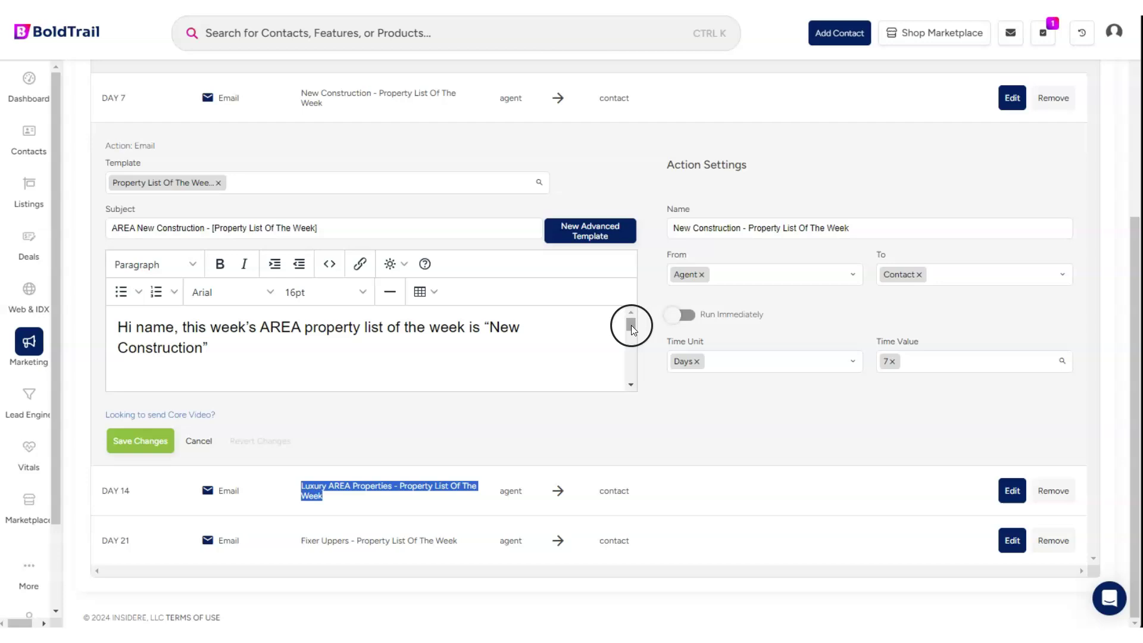
drag(136, 326, 173, 328)
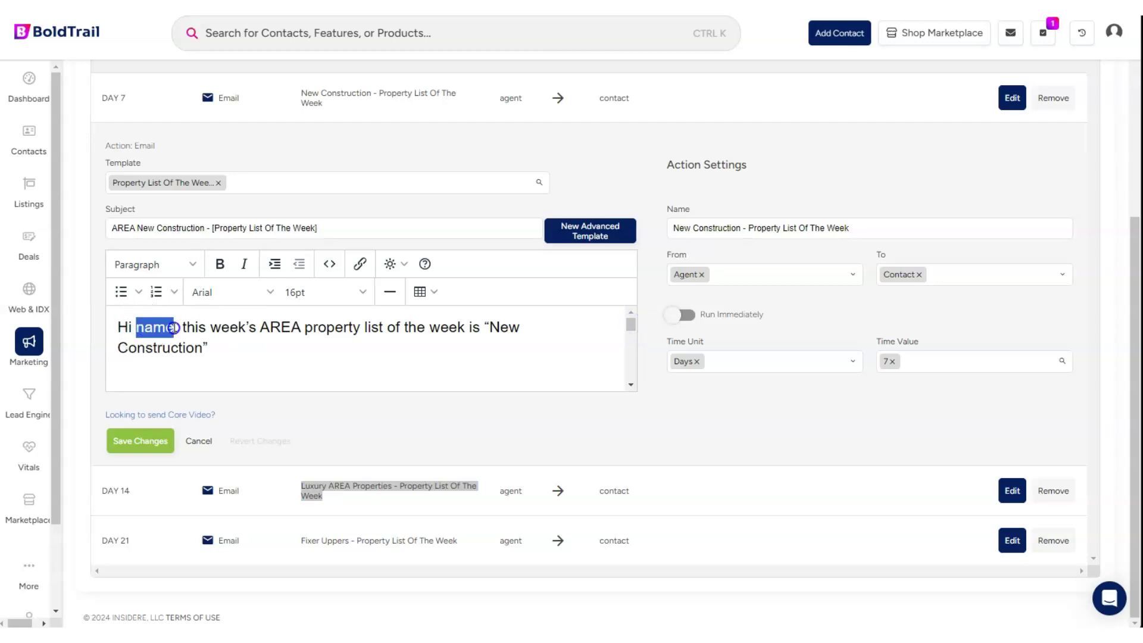
key(BackSpace)
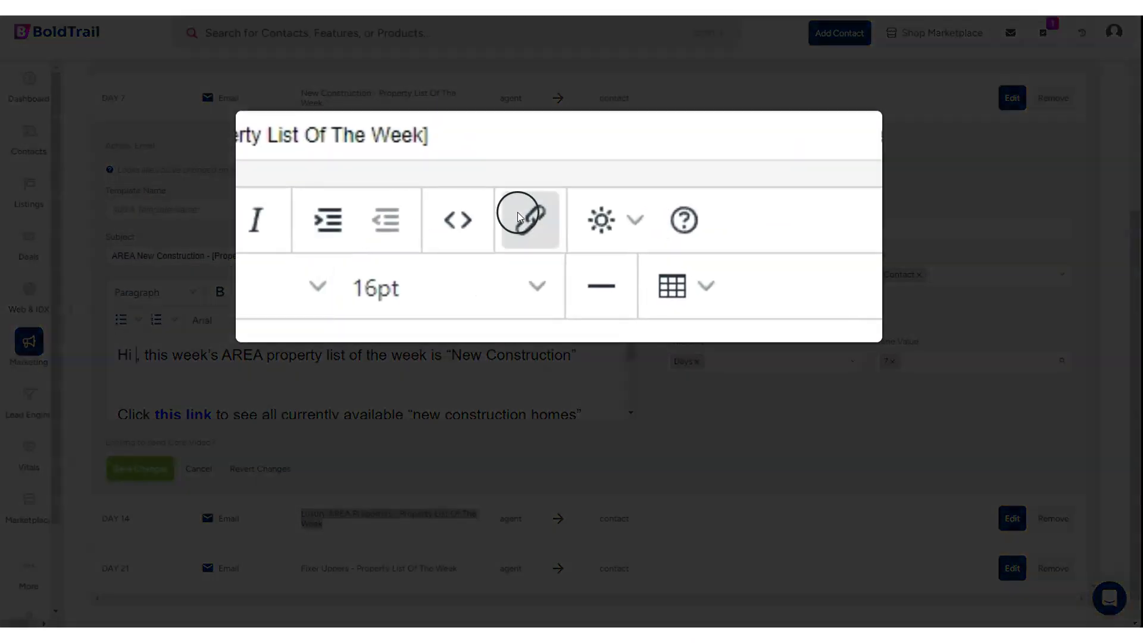
click(602, 235)
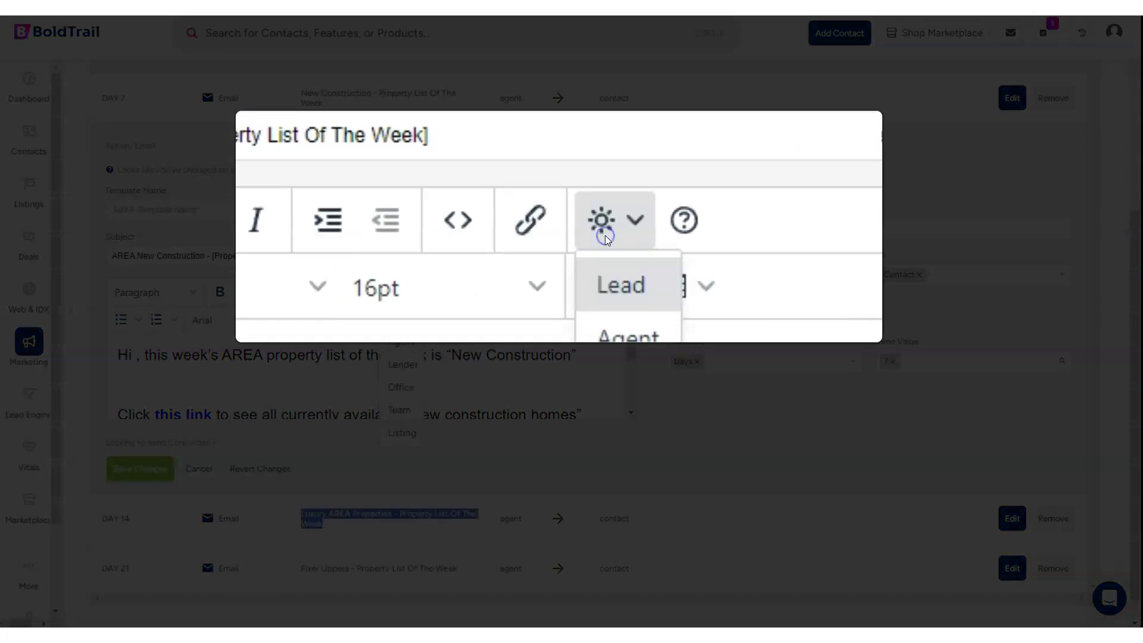
mouse_move(619, 287)
click(681, 290)
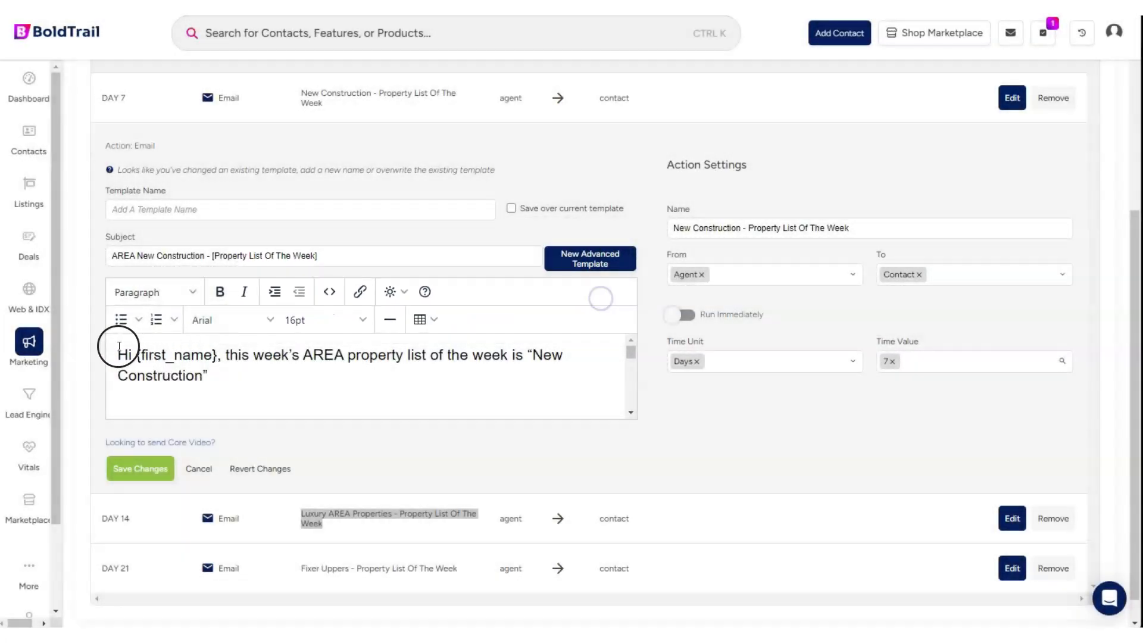
drag(141, 356, 219, 356)
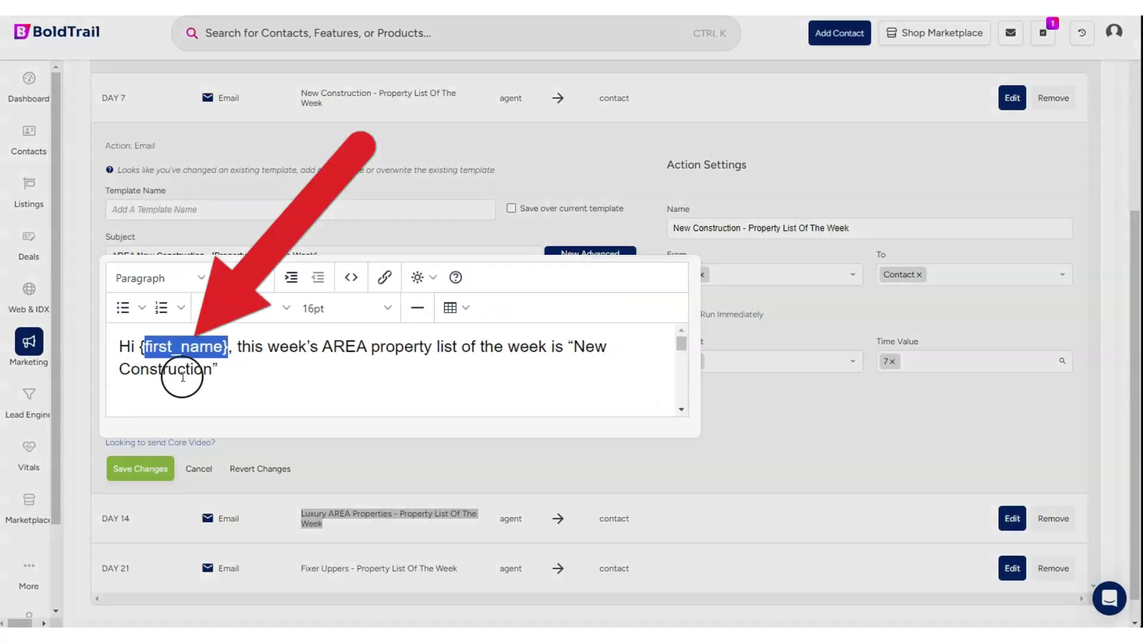
click(145, 387)
drag(303, 355, 435, 354)
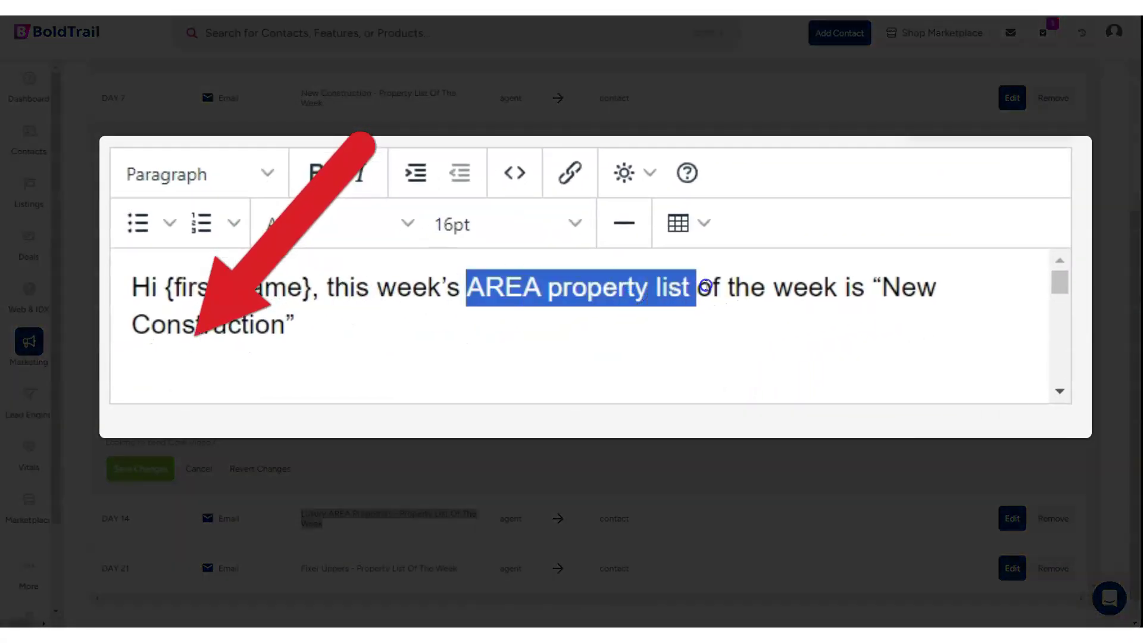
drag(705, 287, 550, 324)
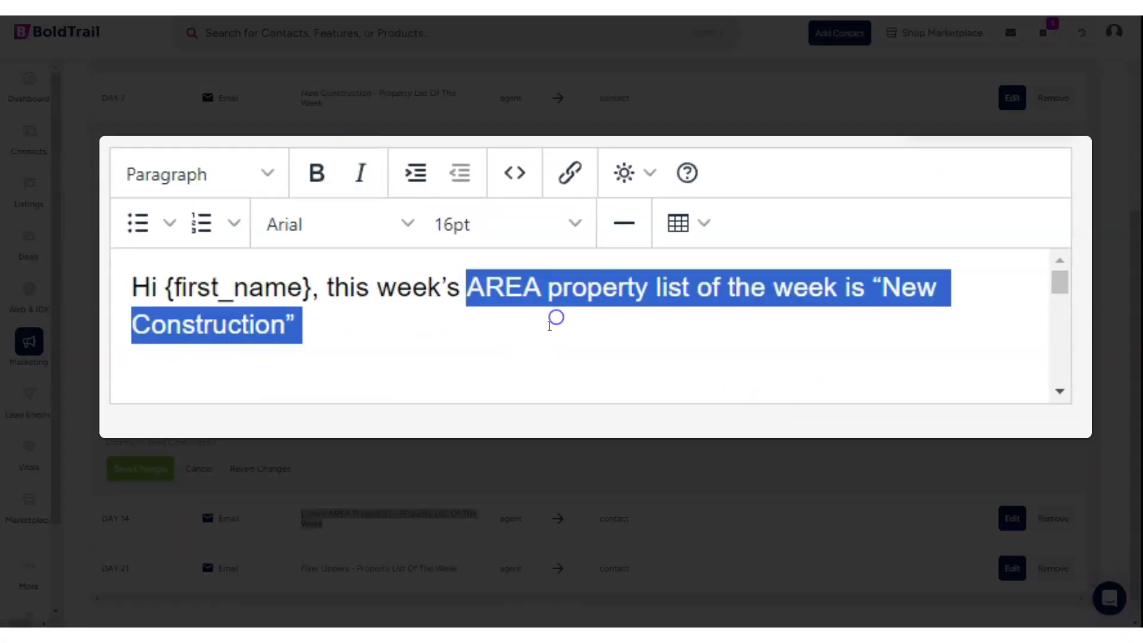
scroll(549, 324, down, 3)
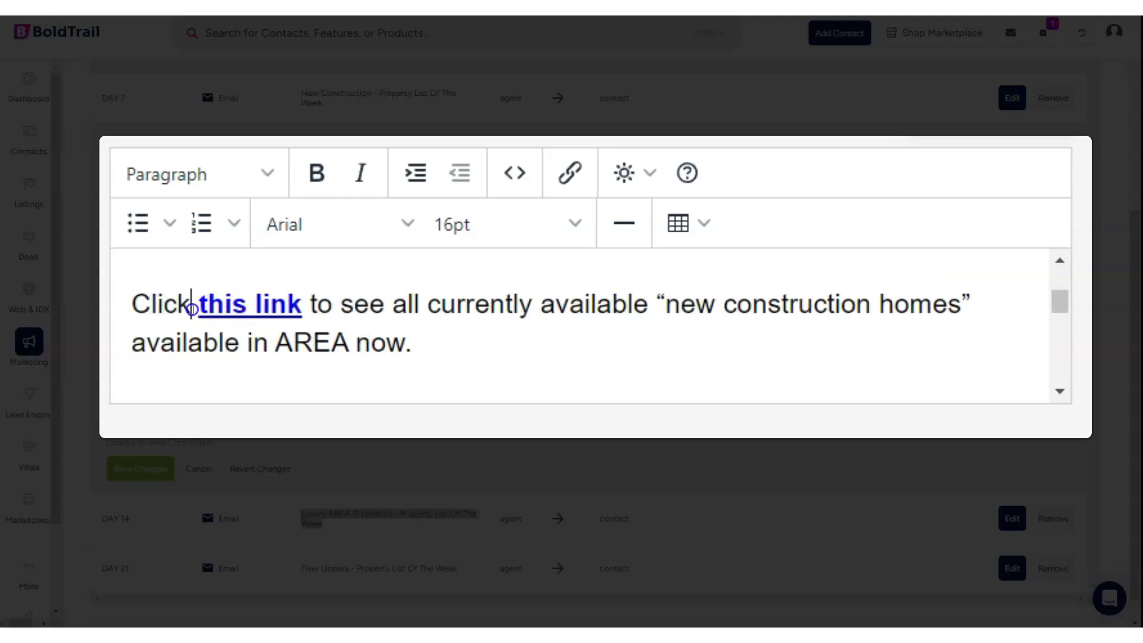
drag(192, 309, 295, 315)
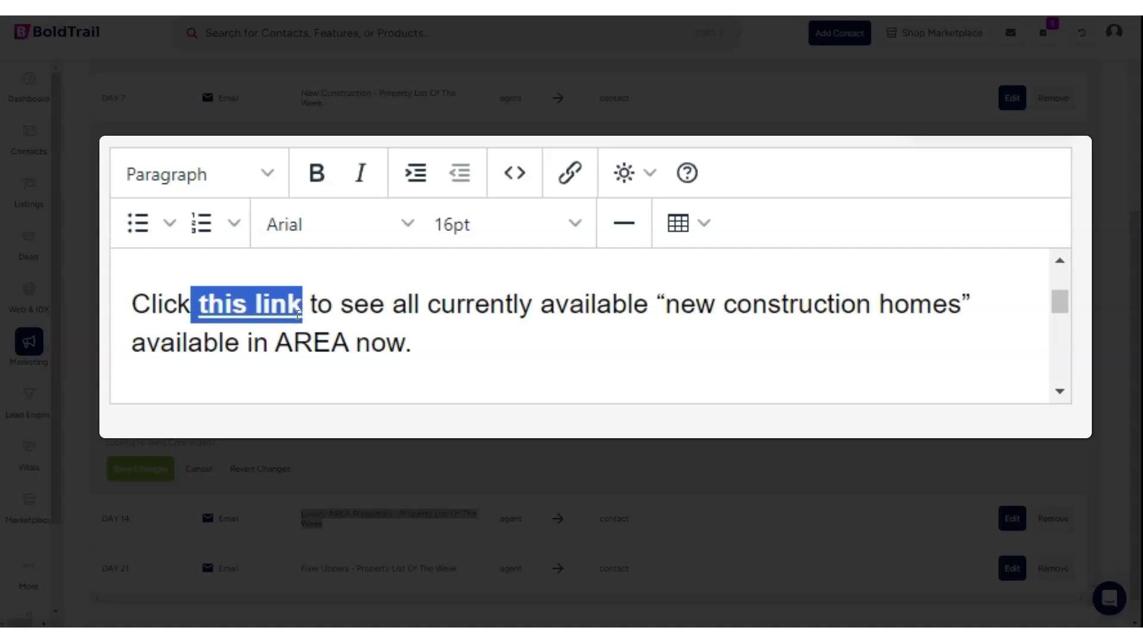
click(312, 305)
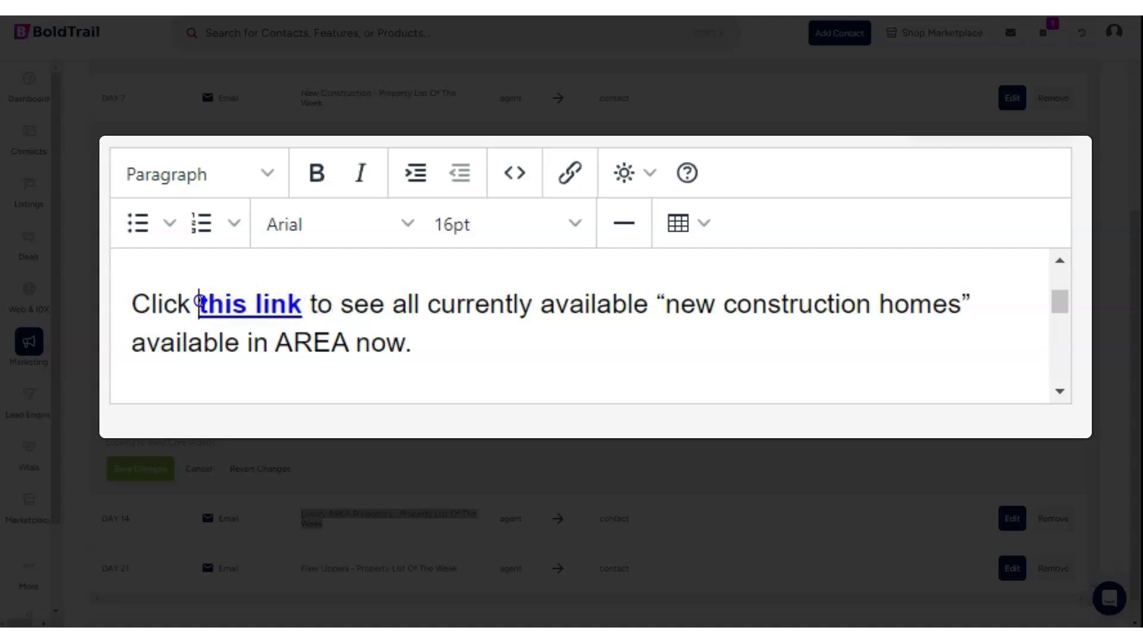
drag(195, 305, 310, 305)
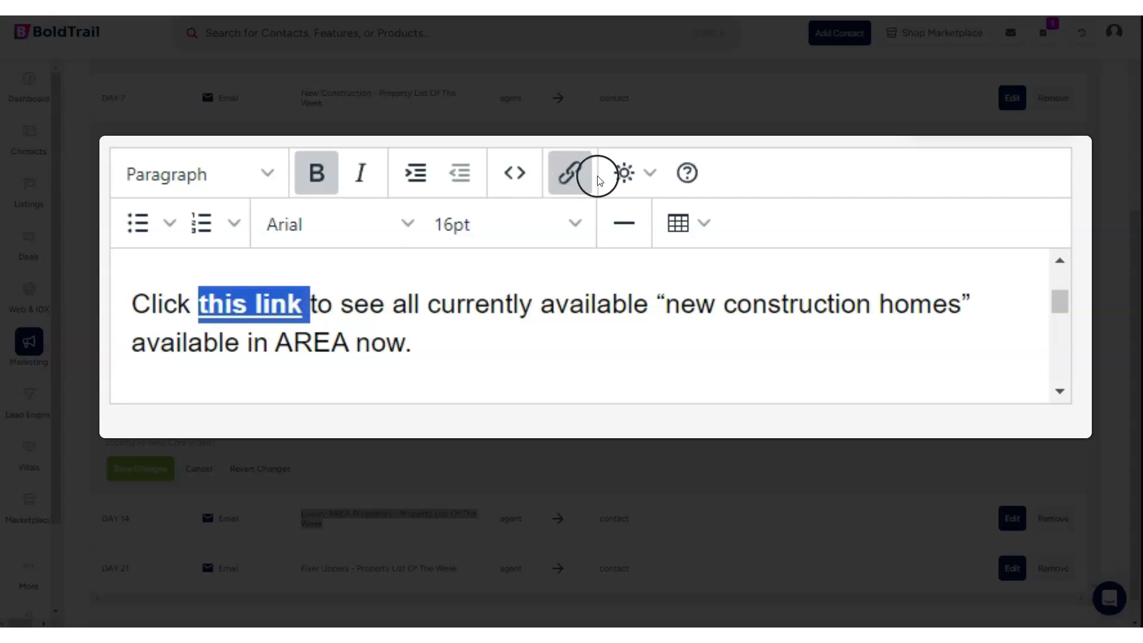
click(392, 305)
drag(395, 316, 473, 330)
Step: Replace the agent's signature name with the placeholder 'Your Name'
scroll(456, 351, down, 5)
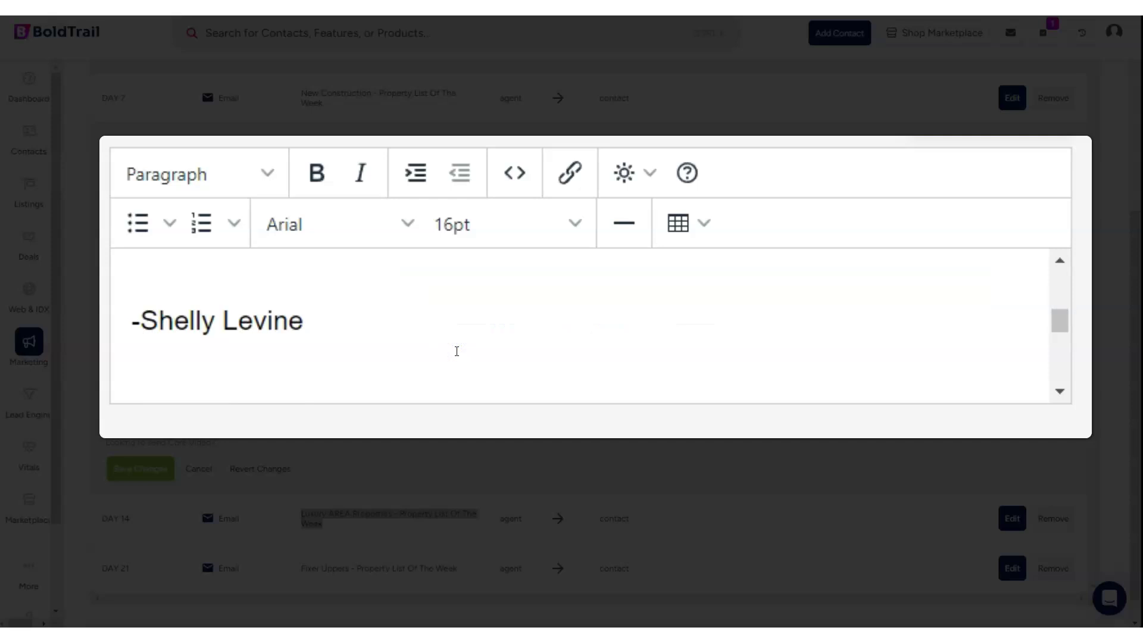
scroll(238, 324, up, 1)
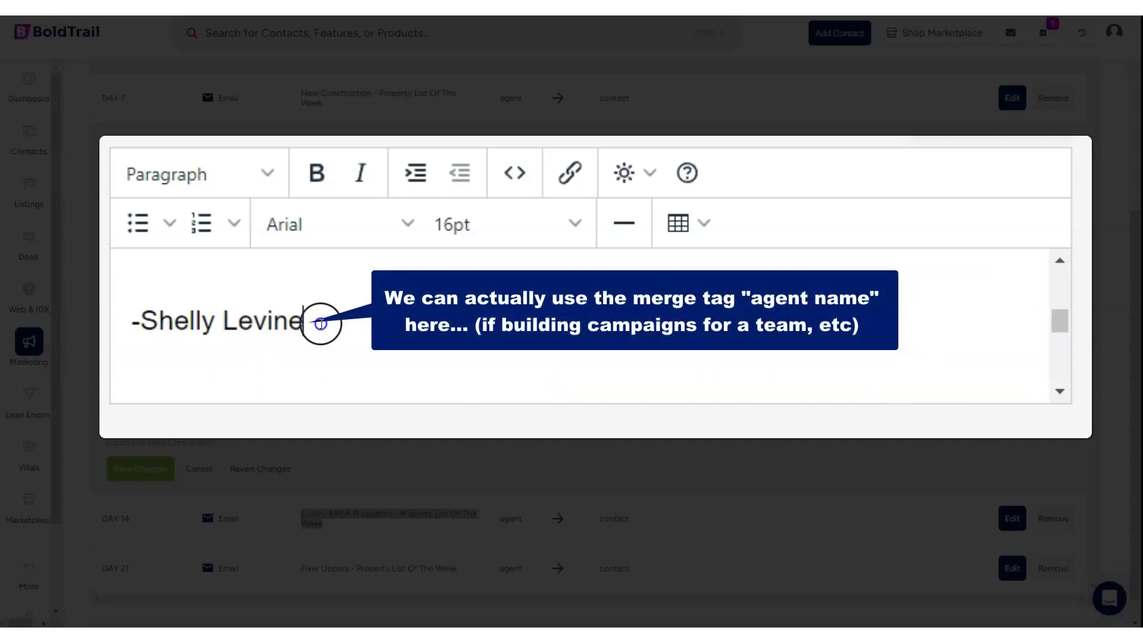
drag(304, 320, 142, 306)
text(Your Name)
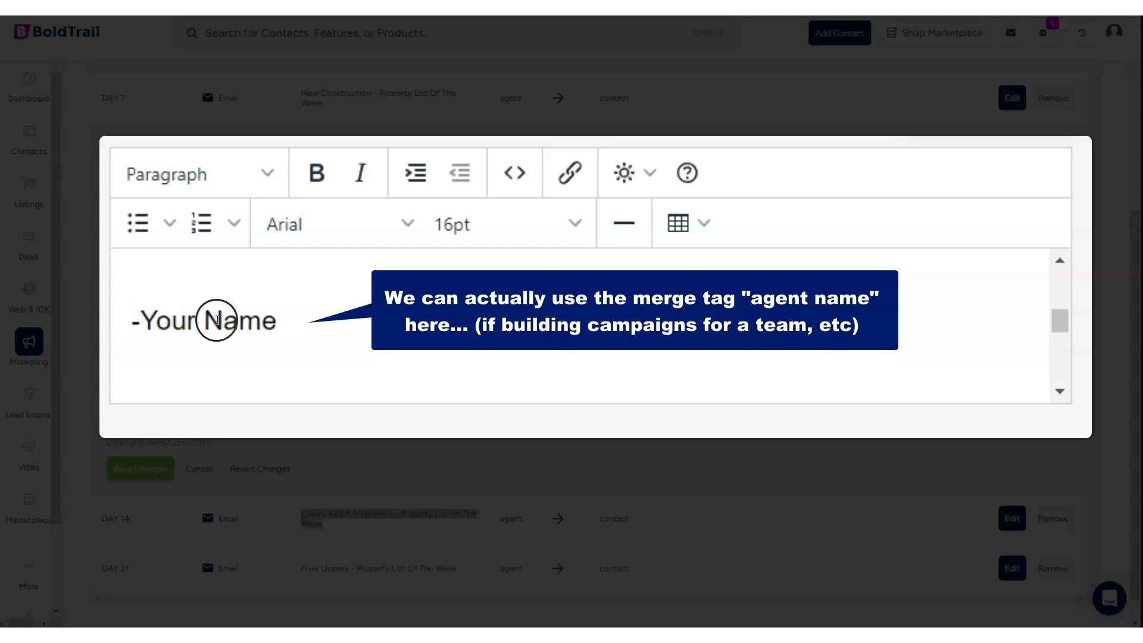
Step: Review the P.S. note about the always-updated property list link
scroll(226, 320, down, 2)
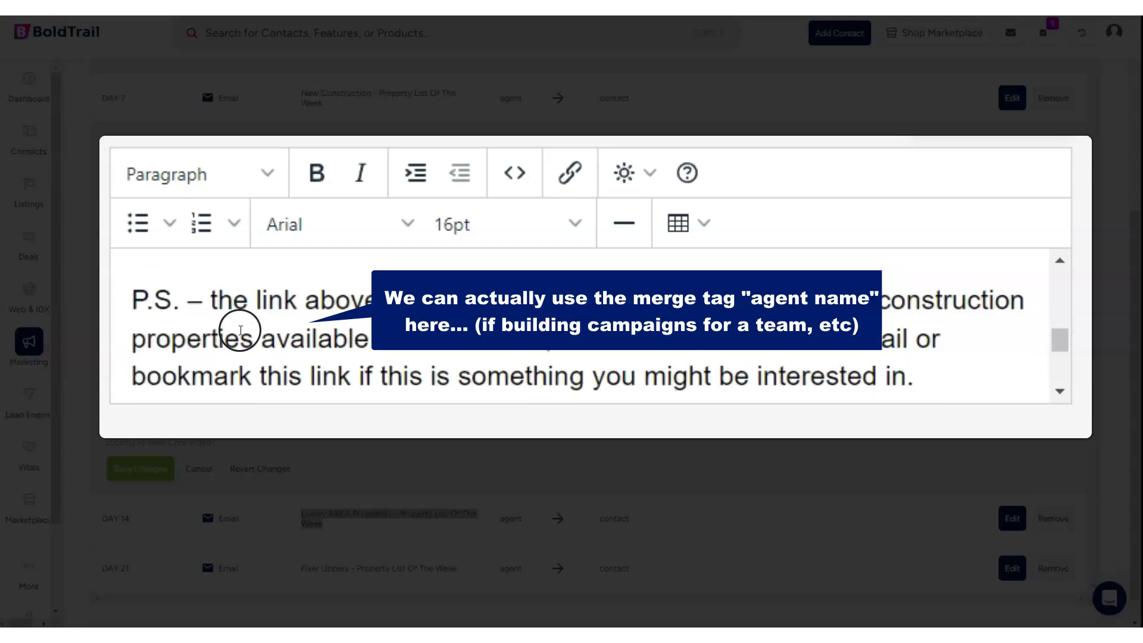
double_click(241, 300)
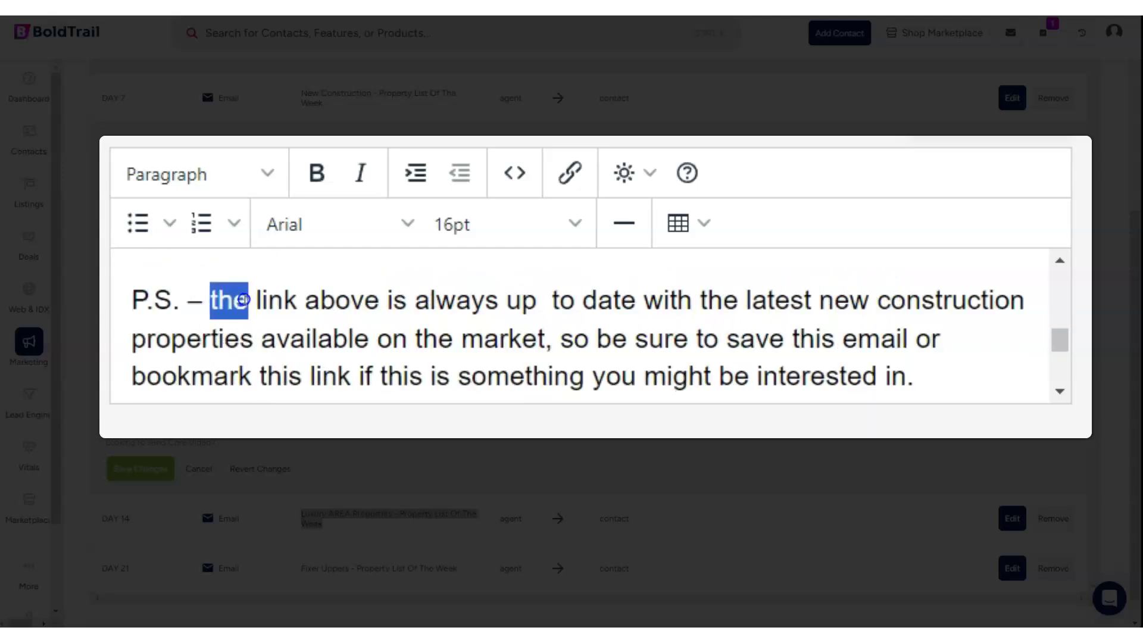
click(198, 334)
drag(145, 299, 174, 307)
click(249, 315)
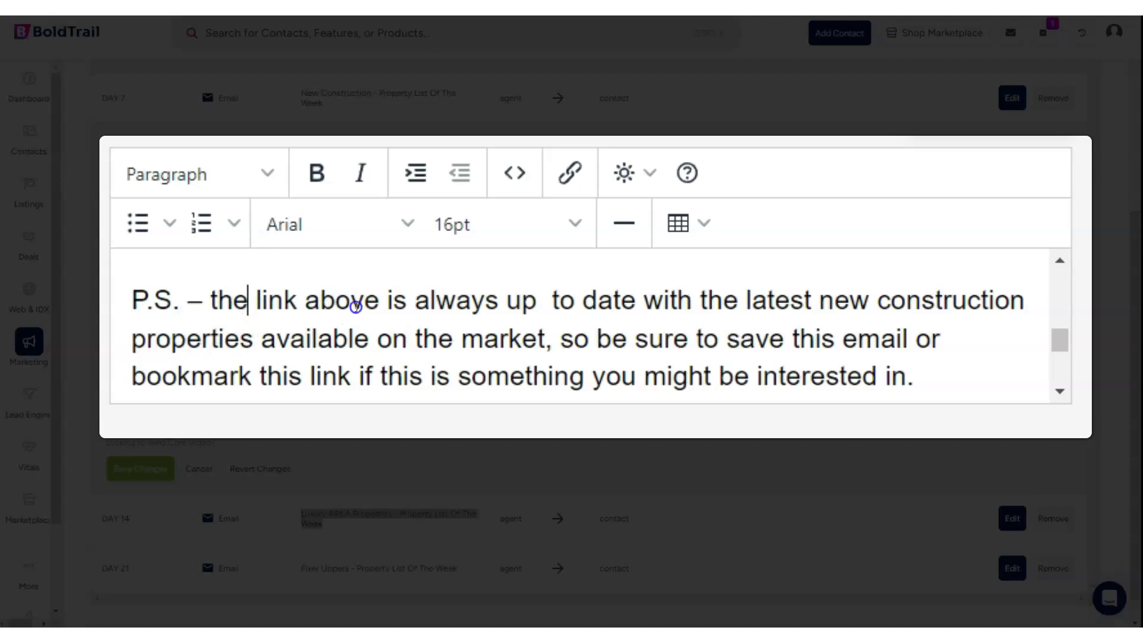
drag(350, 301, 725, 355)
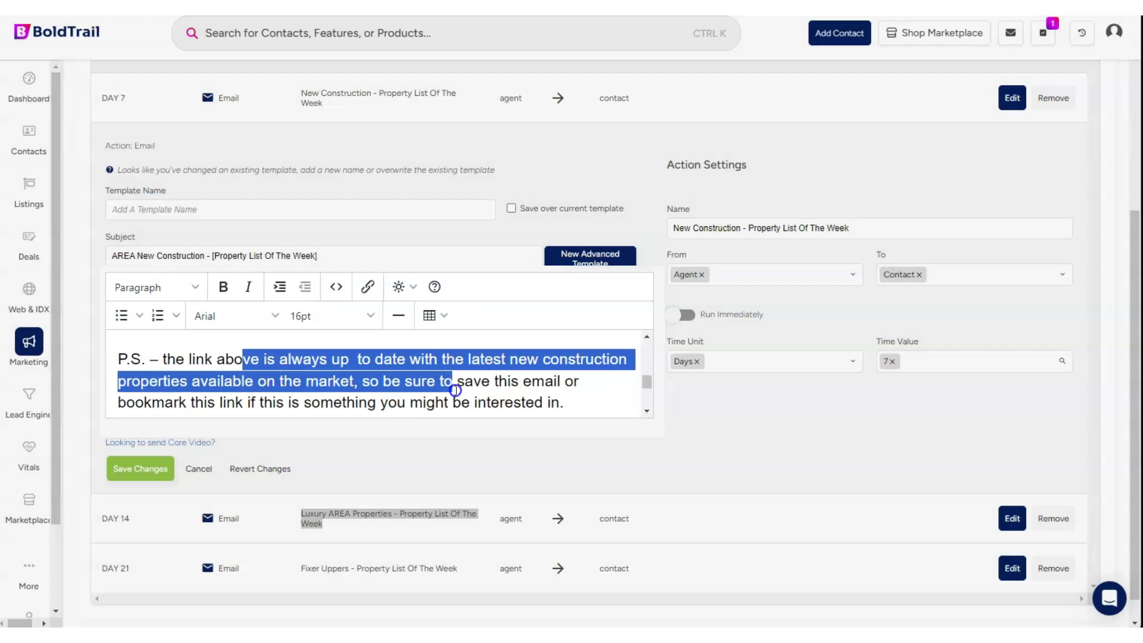
mouse_move(455, 391)
mouse_down()
mouse_move(473, 406)
mouse_move(542, 408)
mouse_move(457, 378)
mouse_up()
scroll(423, 427, up, 1)
drag(424, 427, 291, 454)
click(289, 454)
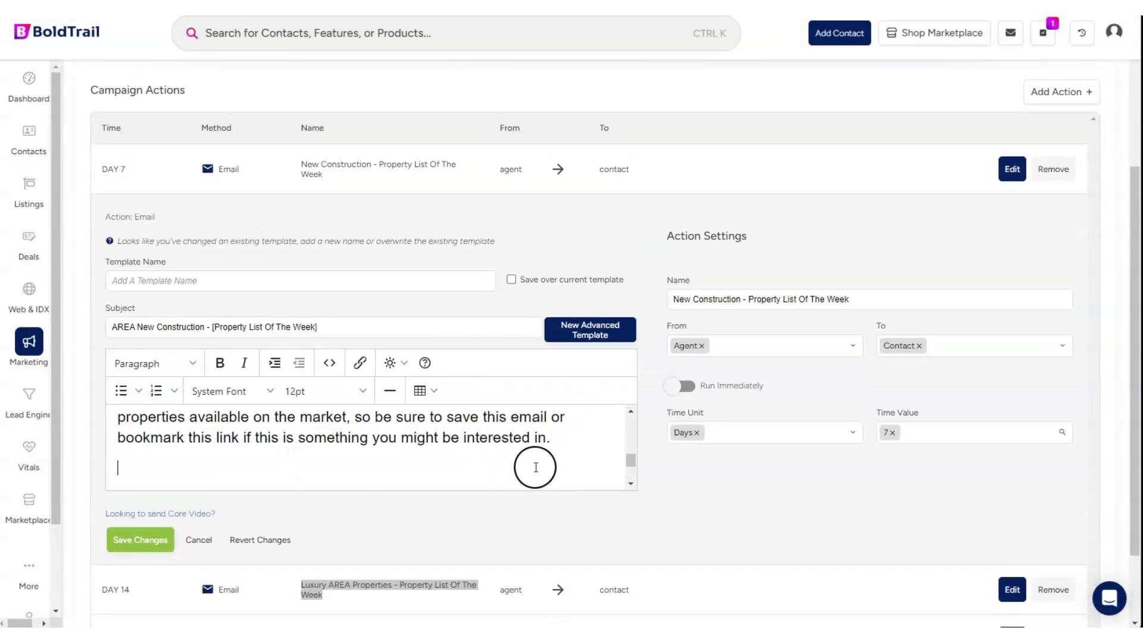
Step: Review the P.P.S. offer of a different list, noting the words 'in New Construction'
scroll(631, 459, down, 2)
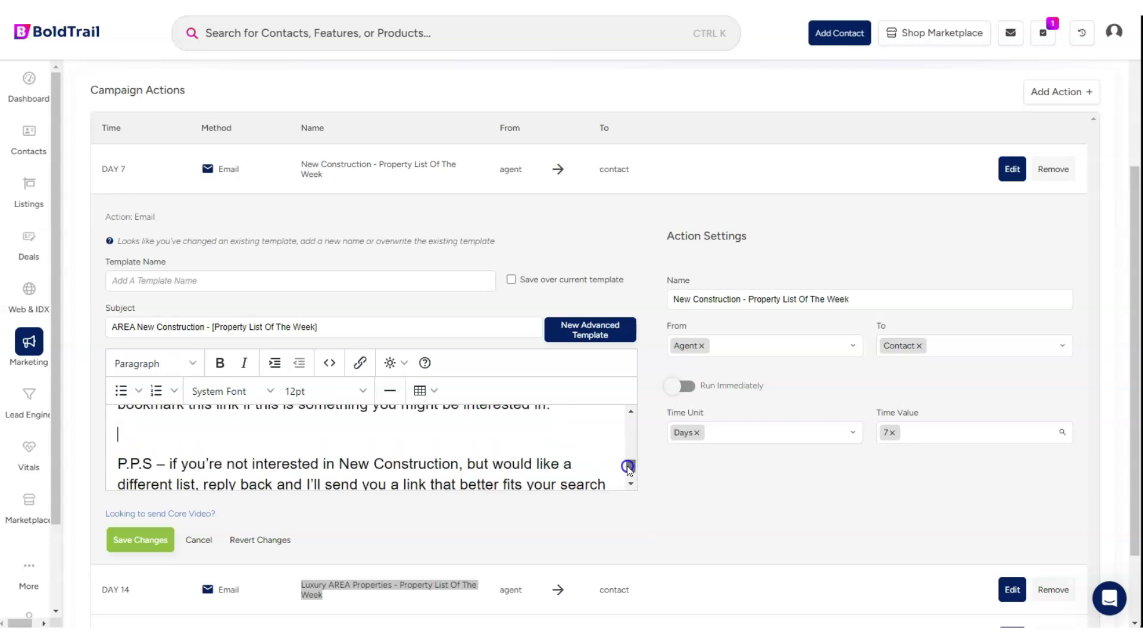
drag(628, 465, 629, 475)
drag(184, 426, 192, 447)
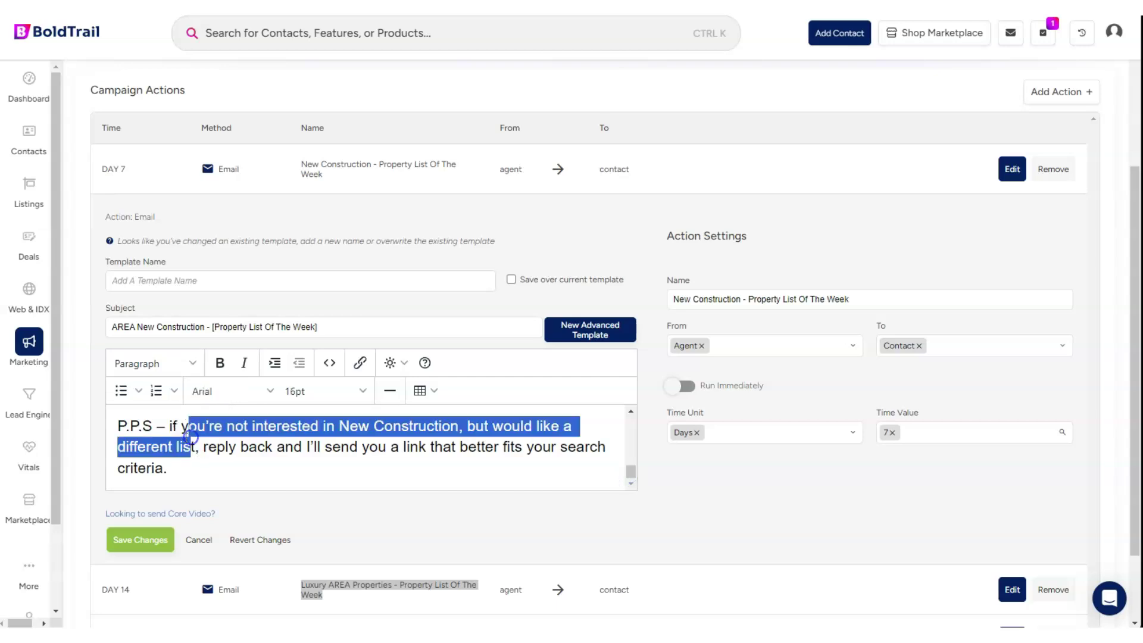
click(171, 427)
click(248, 427)
drag(321, 426, 454, 426)
click(302, 411)
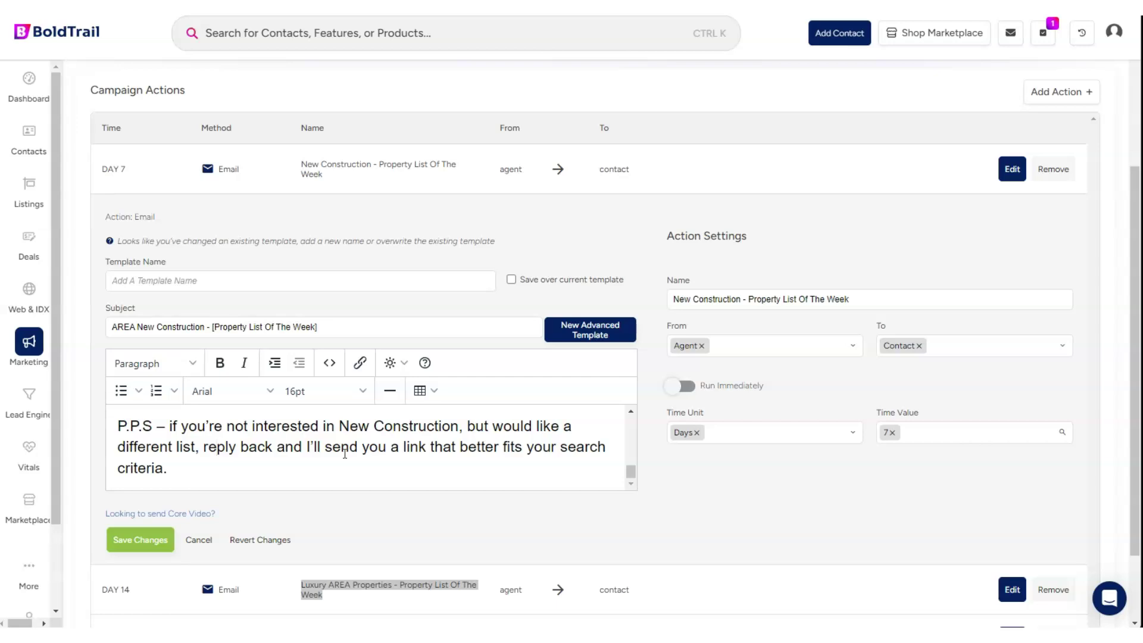
scroll(345, 453, up, 3)
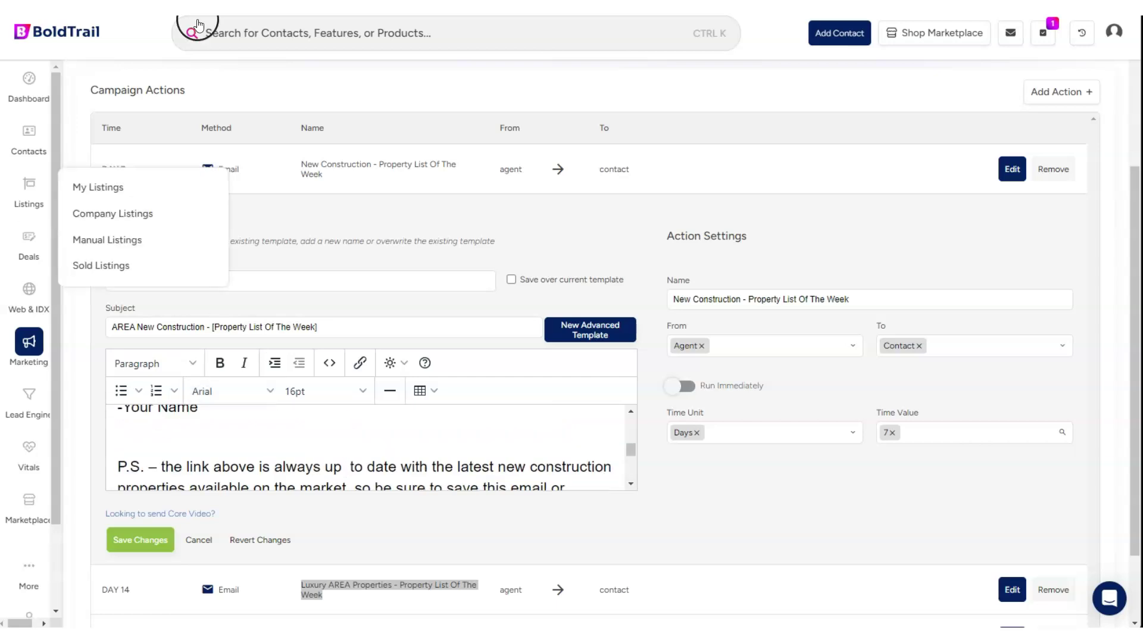
scroll(498, 243, up, 4)
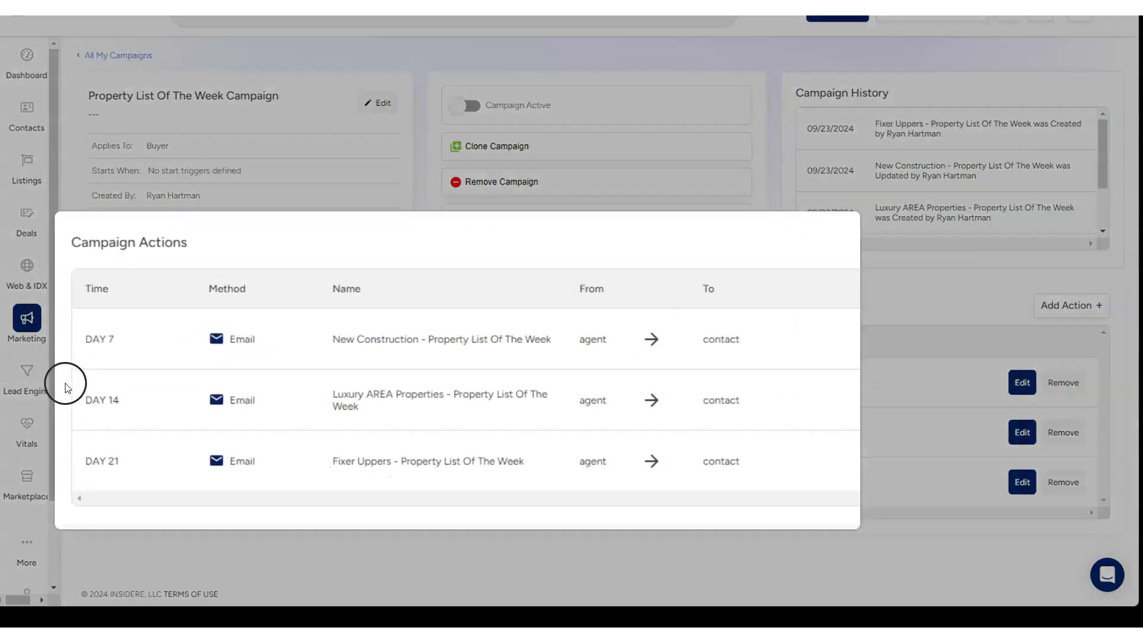
Step: Highlight the DAY 14 label, the Luxury AREA Properties email name and the DAY 21 label
triple_click(67, 387)
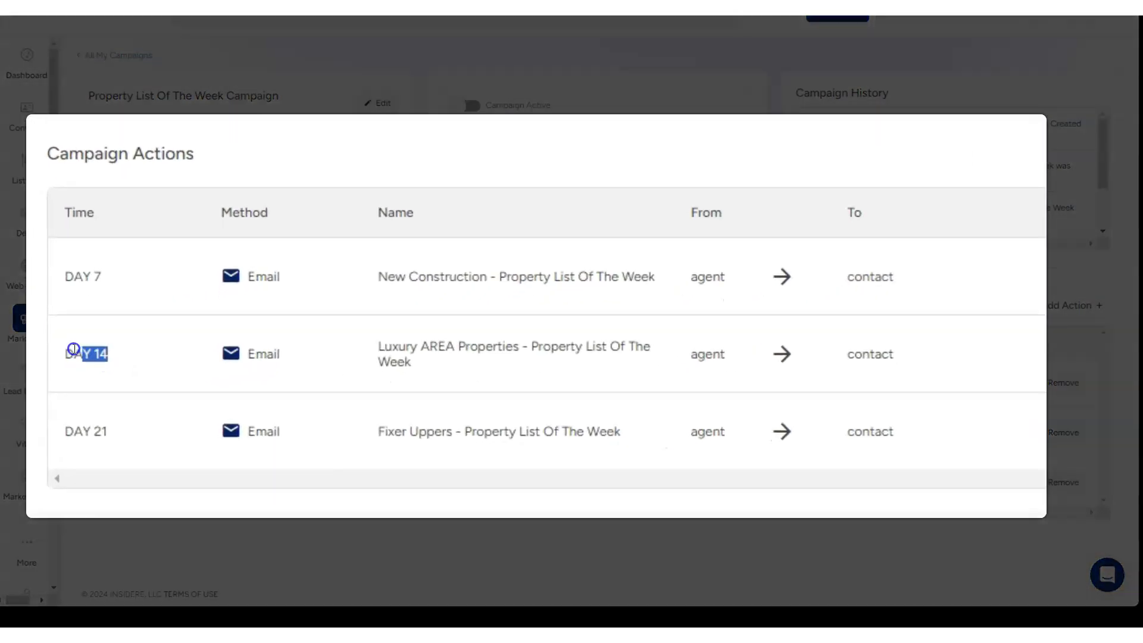
drag(344, 393, 470, 419)
triple_click(102, 423)
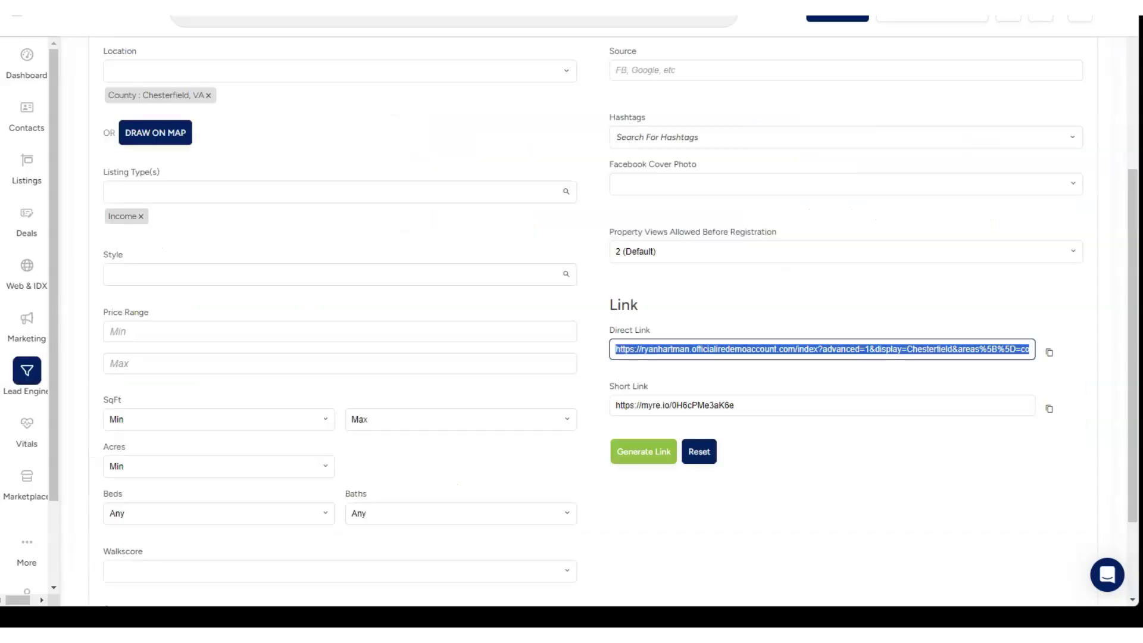
scroll(416, 255, up, 5)
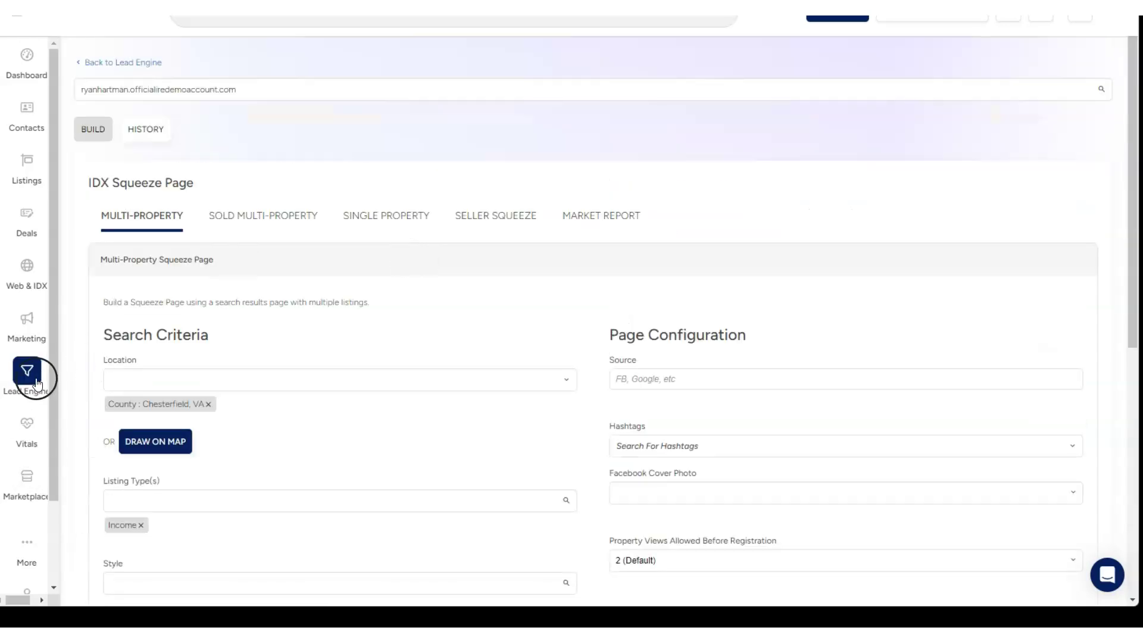
scroll(439, 372, down, 4)
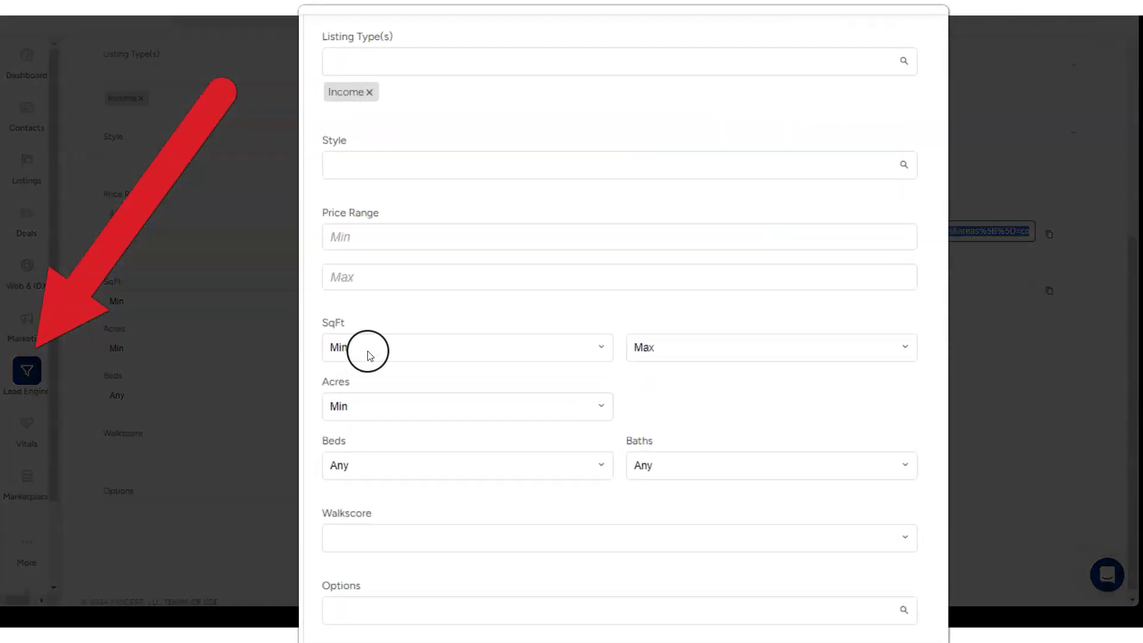
click(253, 322)
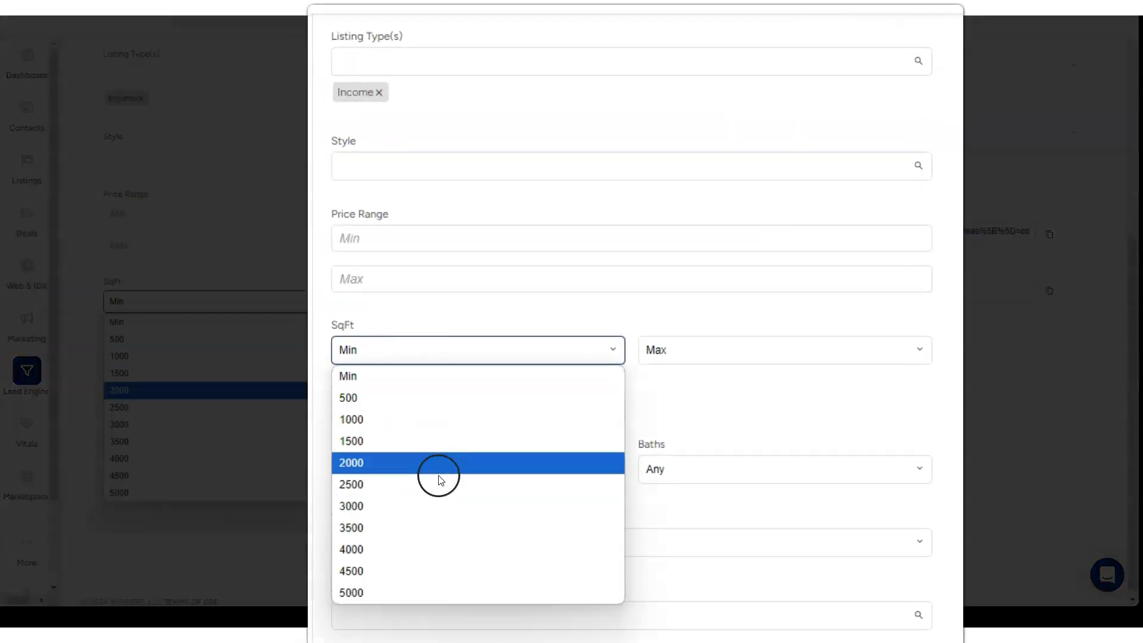
click(442, 322)
click(407, 235)
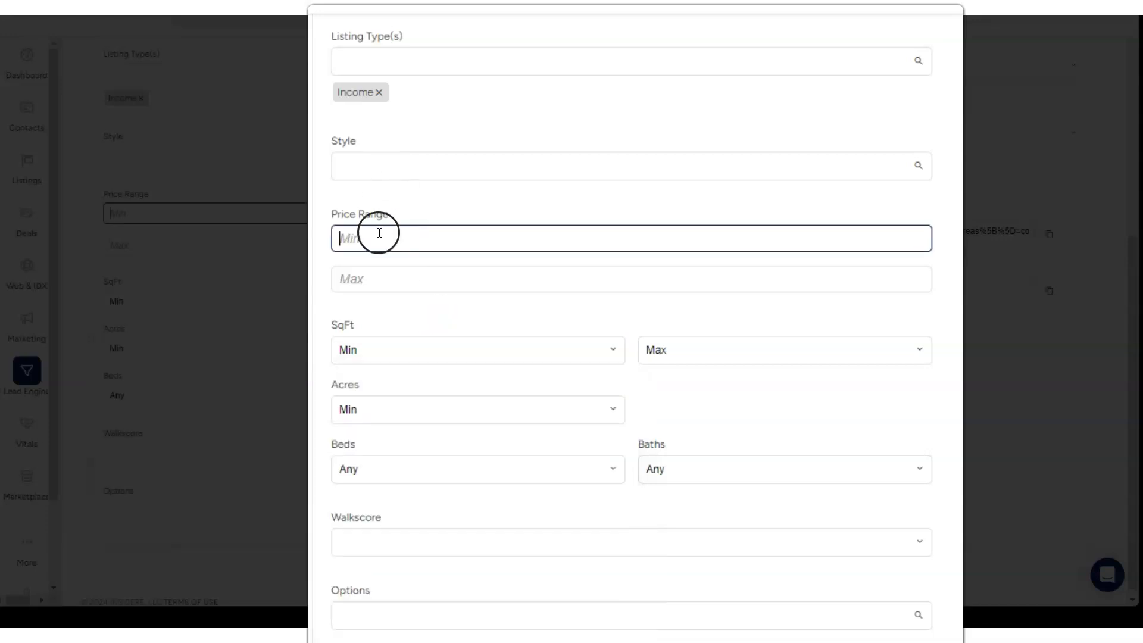
click(379, 165)
scroll(410, 241, down, 10)
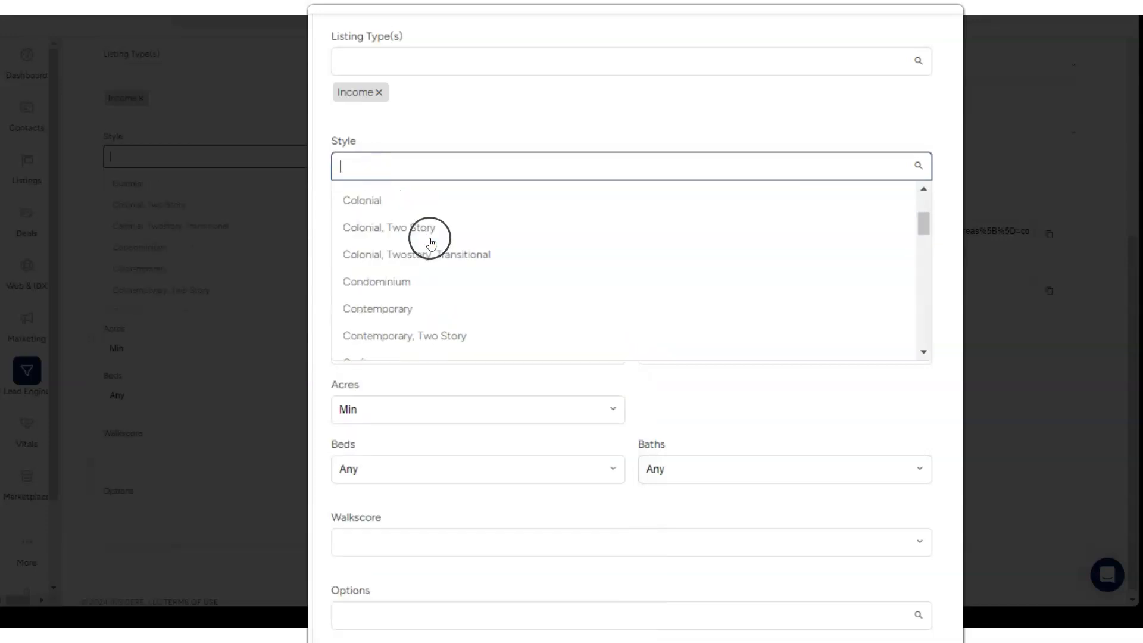
click(526, 113)
click(321, 602)
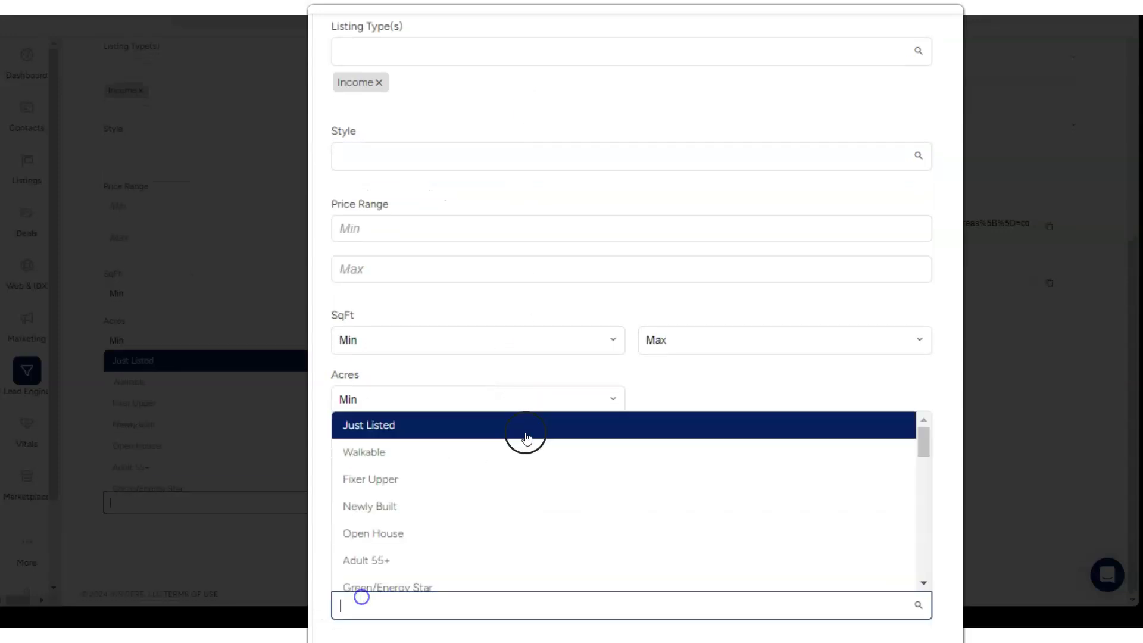
scroll(506, 512, down, 2)
scroll(506, 531, down, 3)
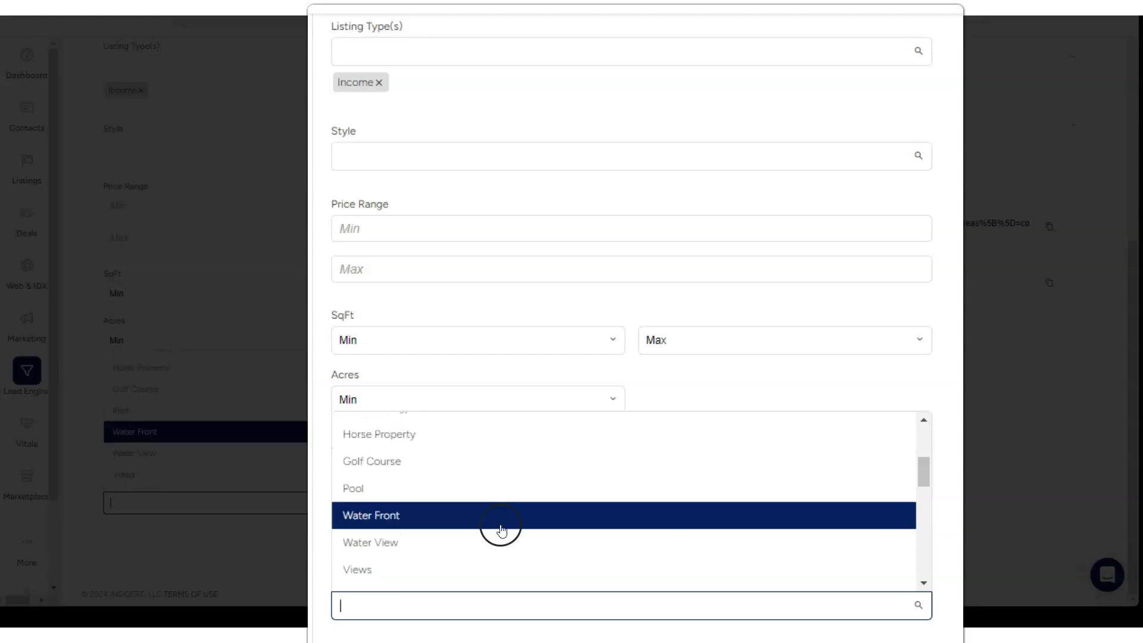
scroll(464, 534, down, 3)
scroll(500, 535, down, 3)
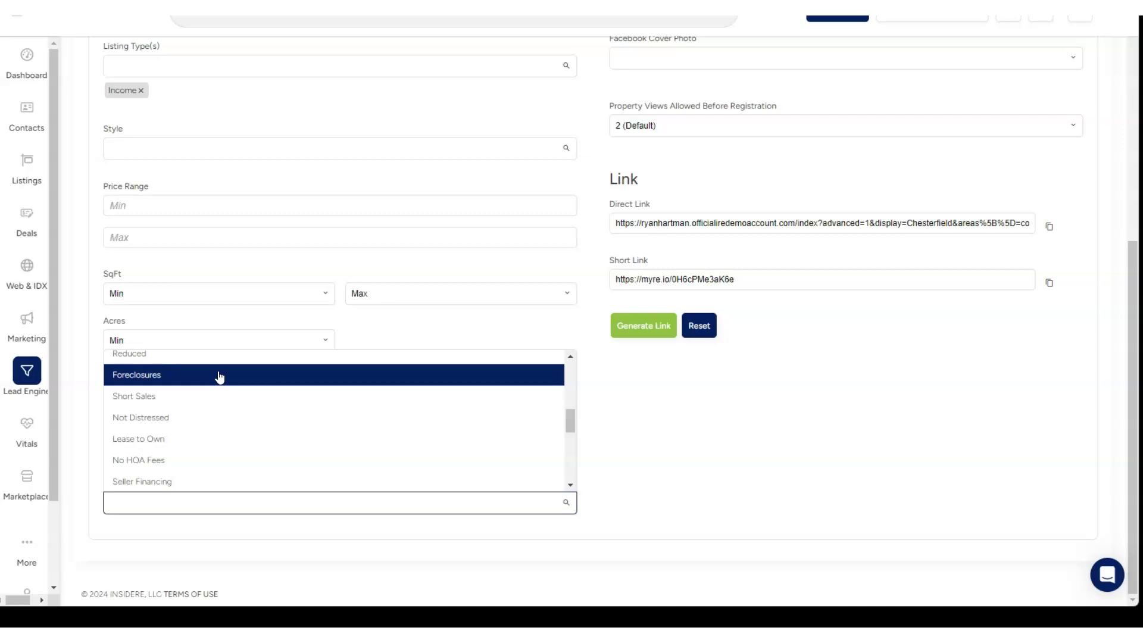
scroll(259, 428, up, 10)
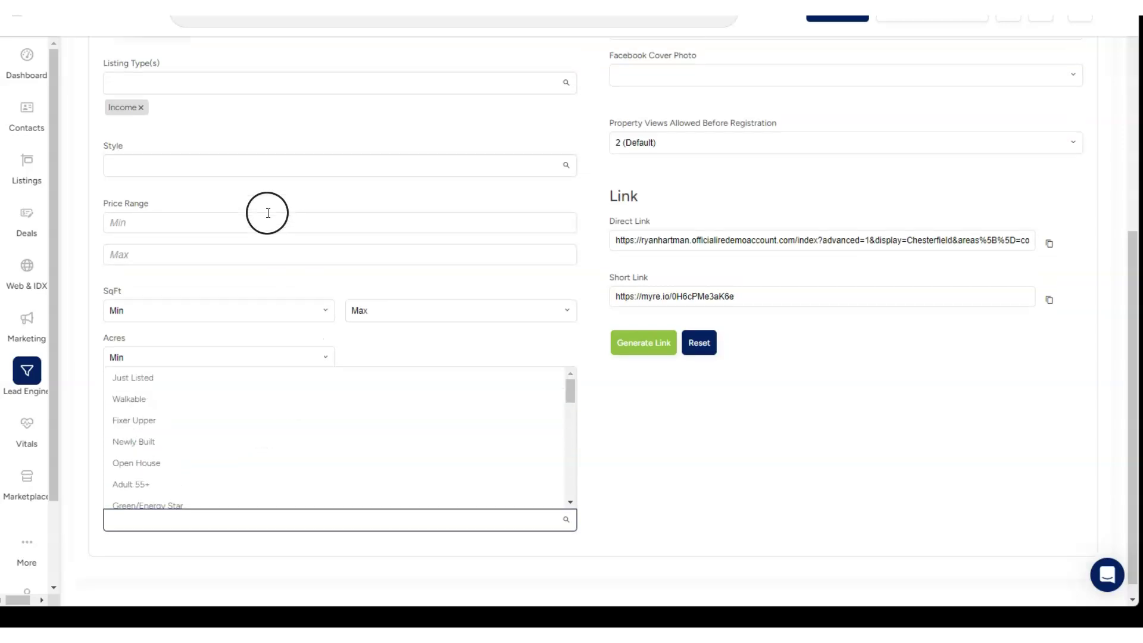
scroll(268, 213, up, 5)
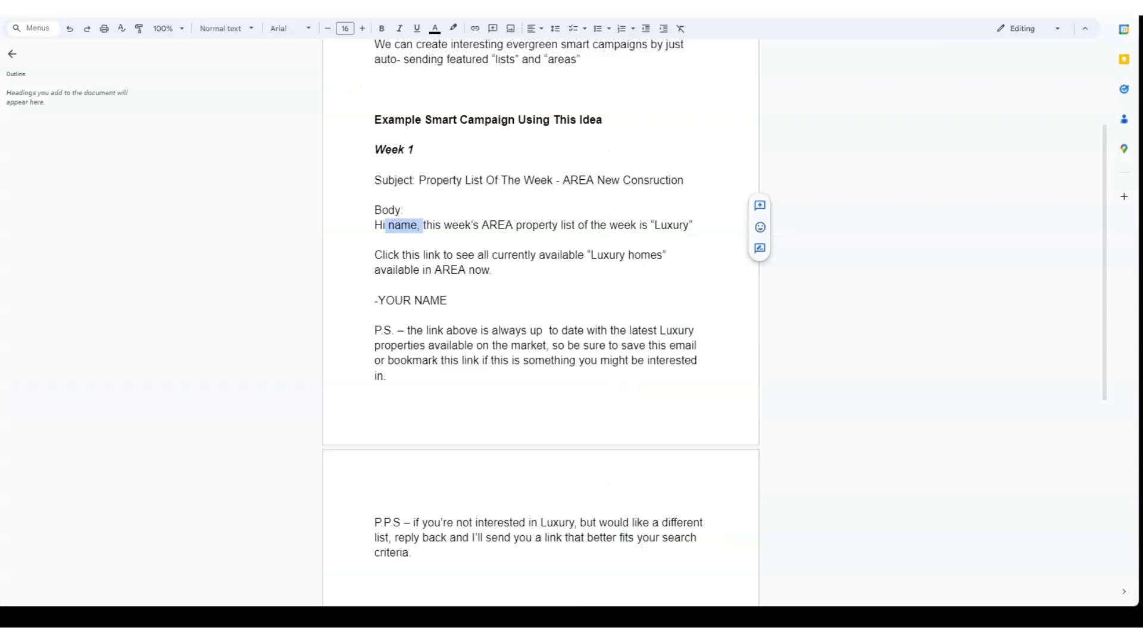
scroll(588, 269, up, 5)
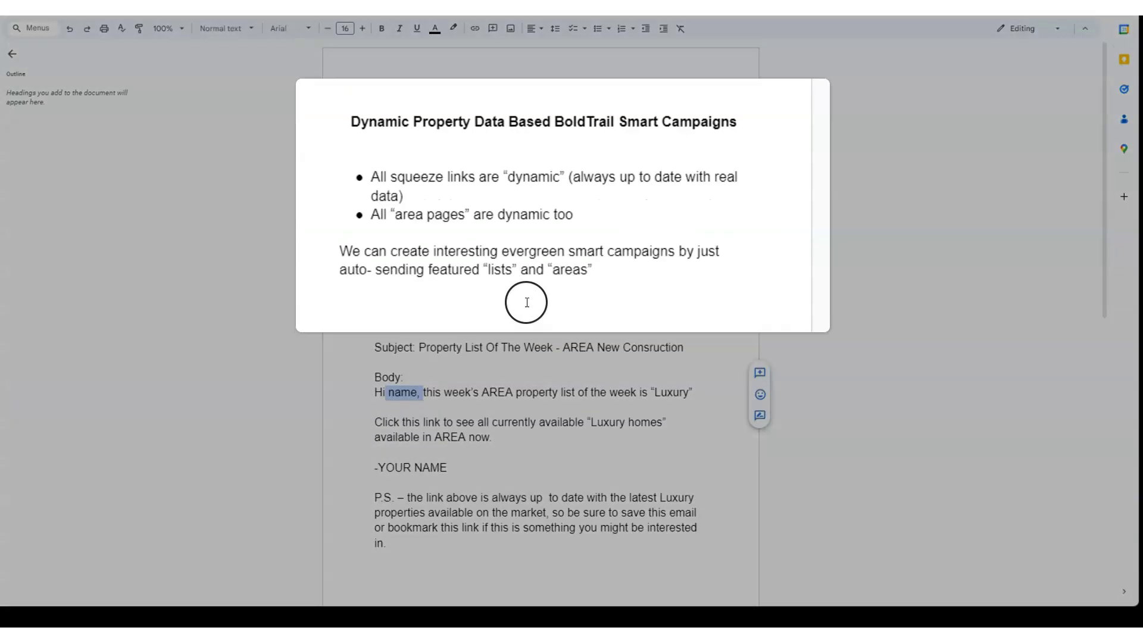
click(489, 238)
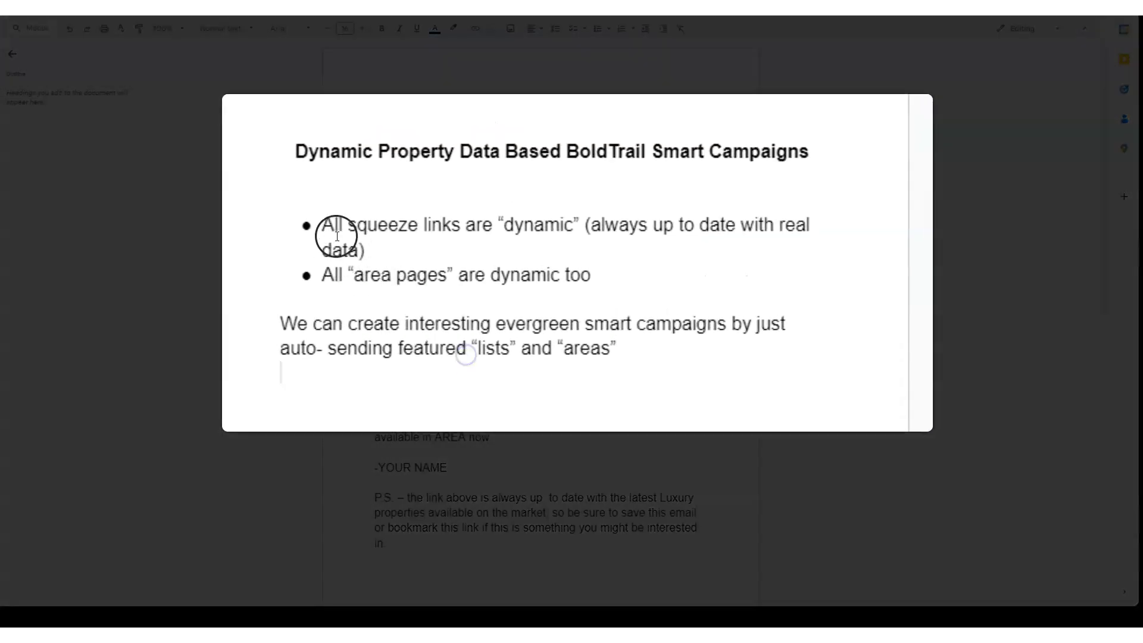
drag(337, 236, 600, 217)
click(472, 251)
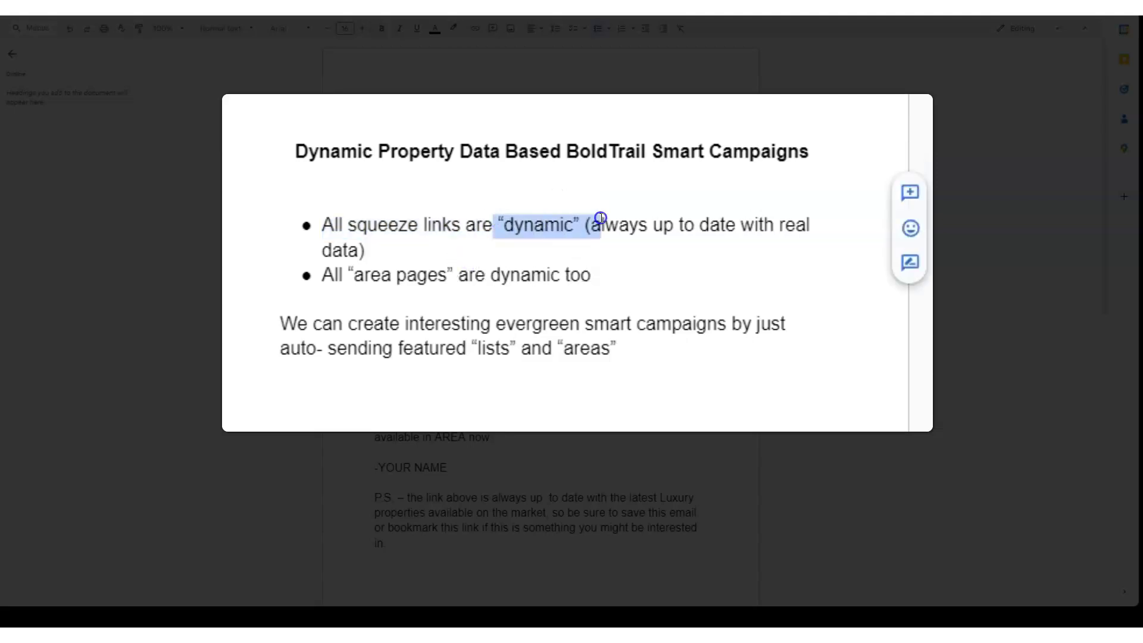
scroll(570, 327, down, 3)
scroll(567, 327, up, 3)
click(290, 394)
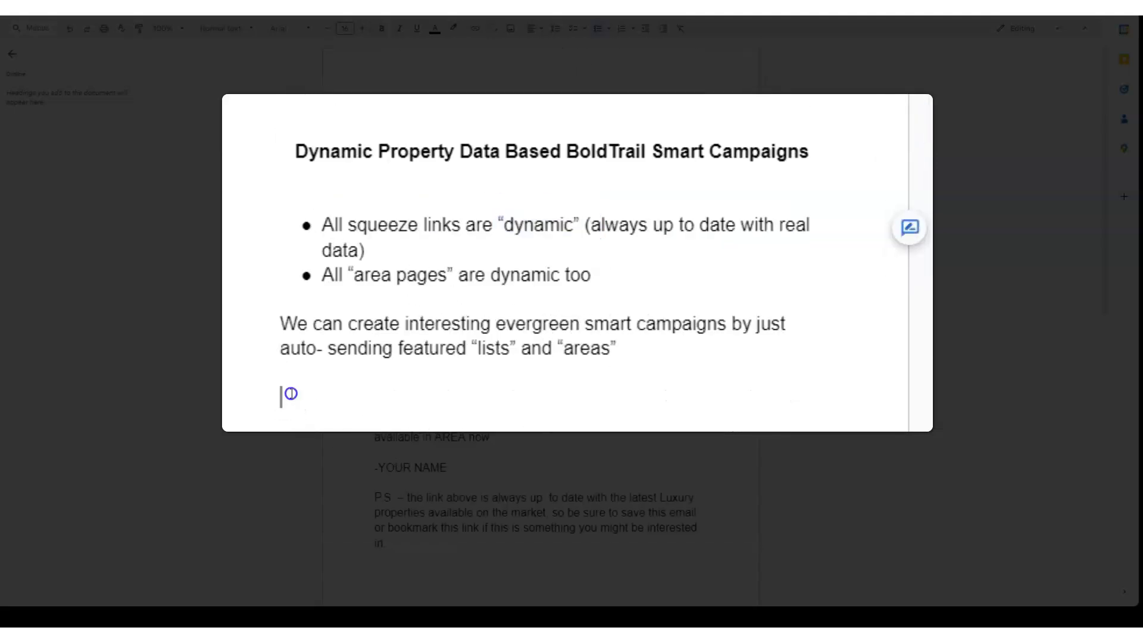
drag(354, 276, 584, 274)
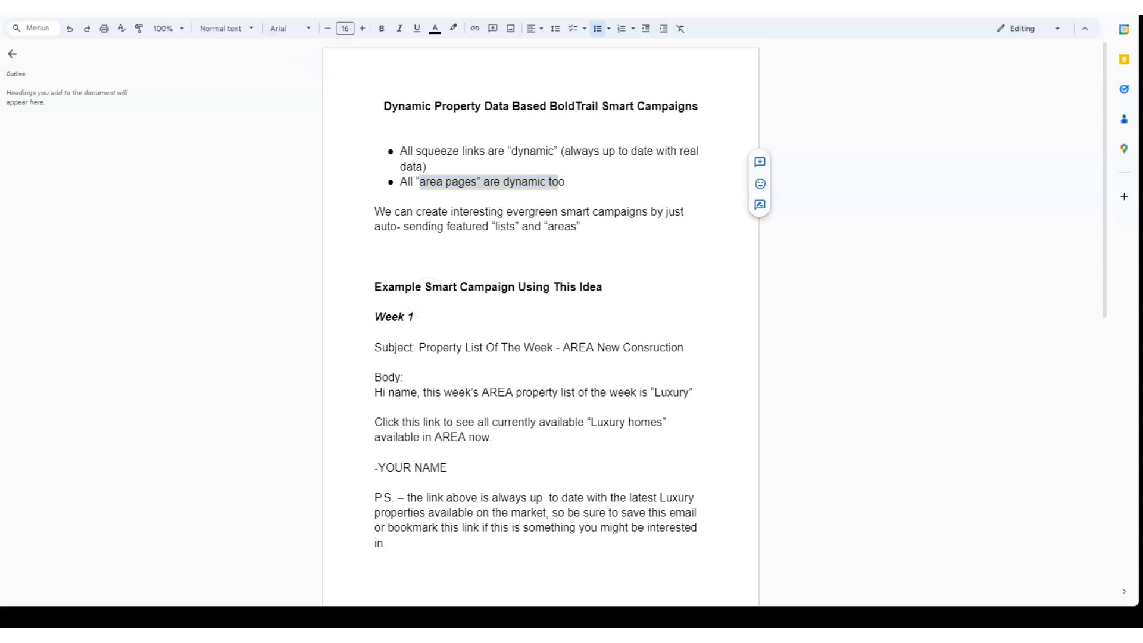
text(foreverfloridarealestate.com)
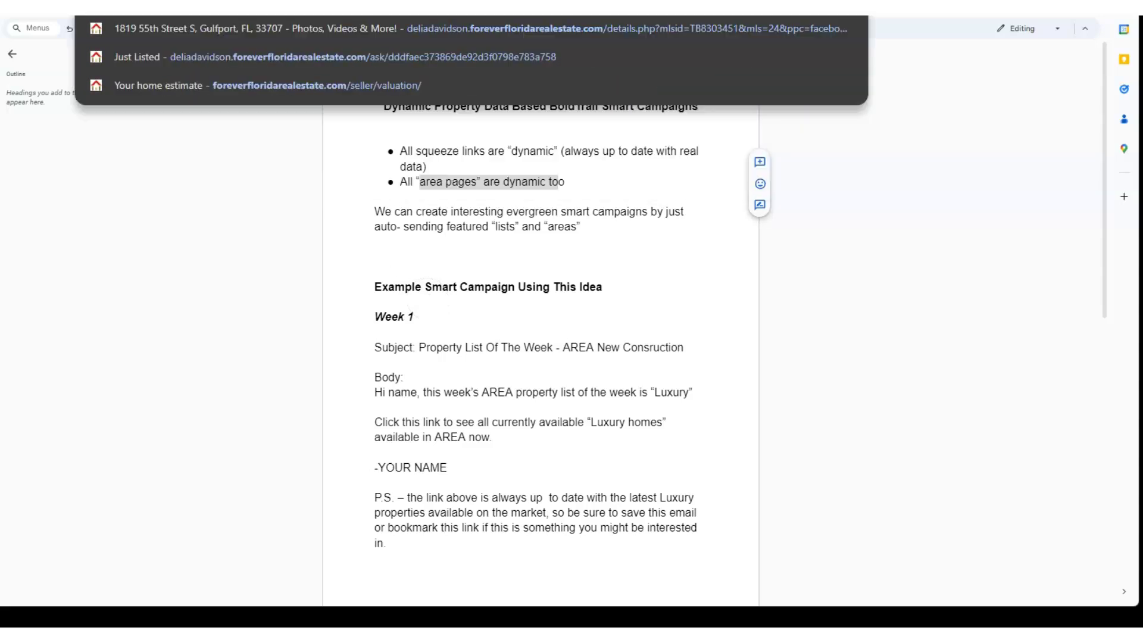
Step: Go to the real-estate website and scroll through the Gulfport Real Estate listings and town stats
key(Escape)
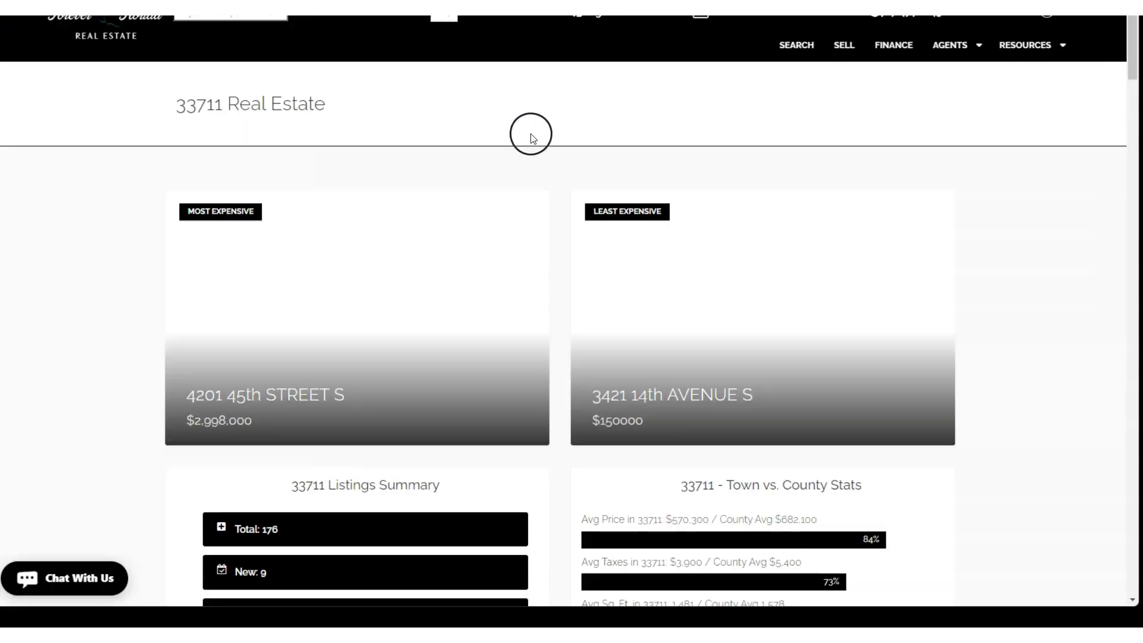
scroll(535, 155, down, 4)
scroll(543, 161, up, 4)
scroll(543, 165, down, 12)
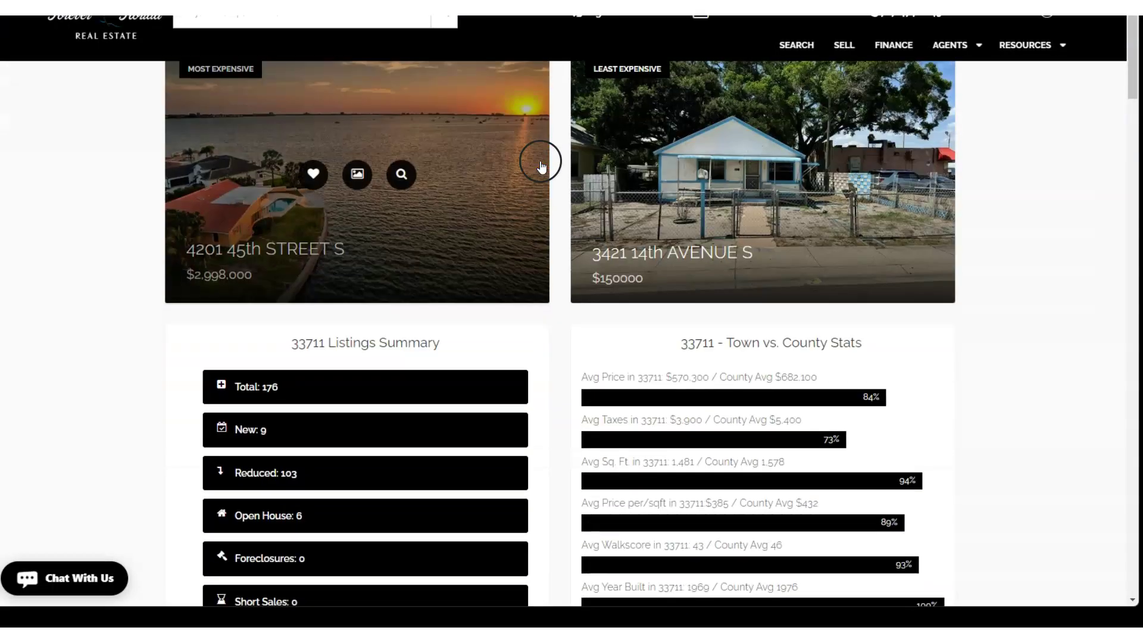
scroll(532, 166, down, 4)
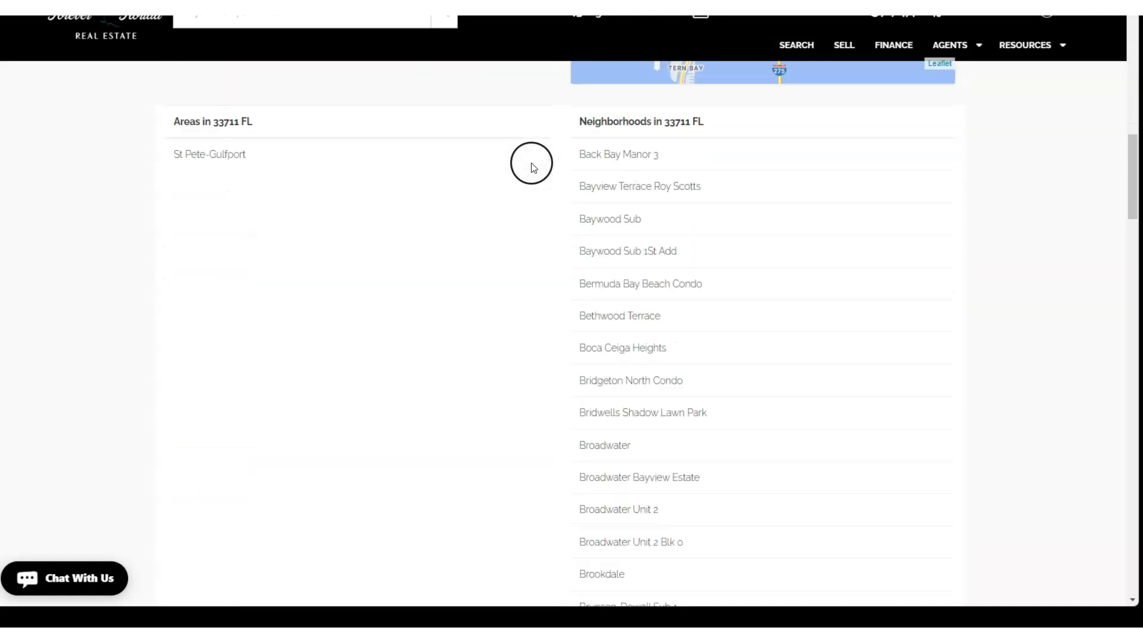
scroll(528, 166, up, 10)
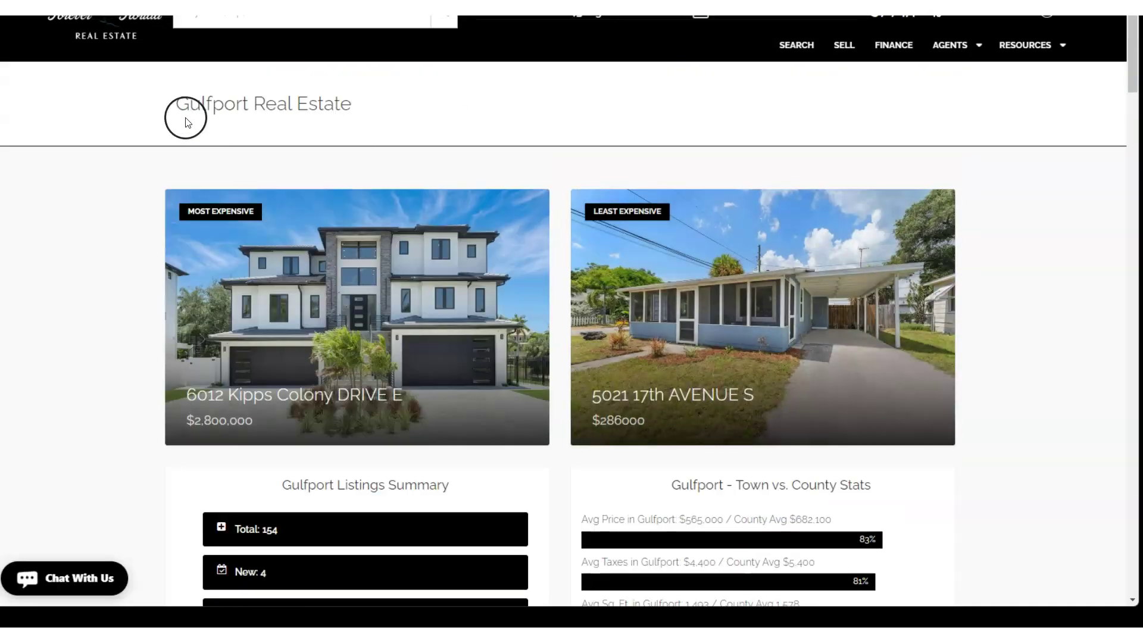
scroll(723, 301, down, 3)
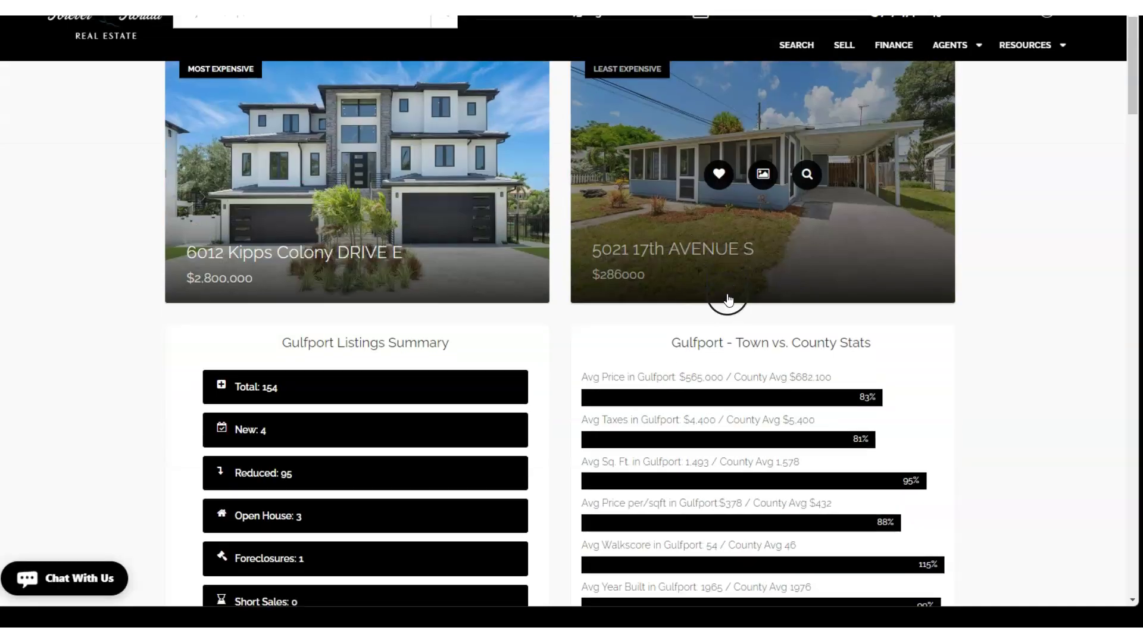
scroll(714, 298, up, 3)
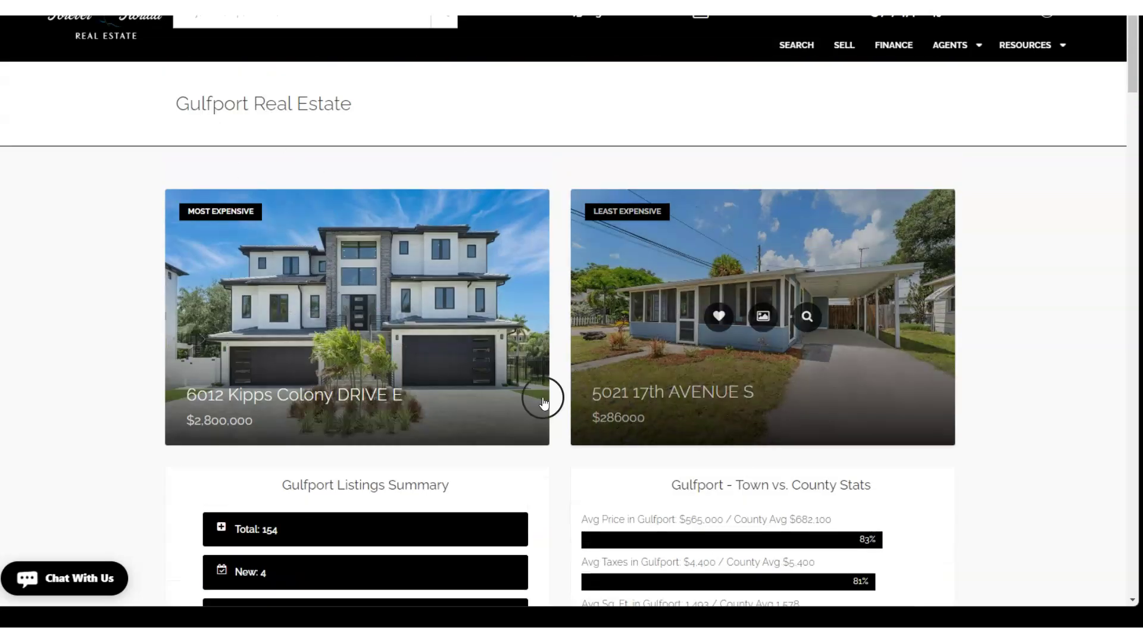
scroll(554, 394, down, 4)
scroll(559, 396, down, 6)
scroll(559, 396, up, 10)
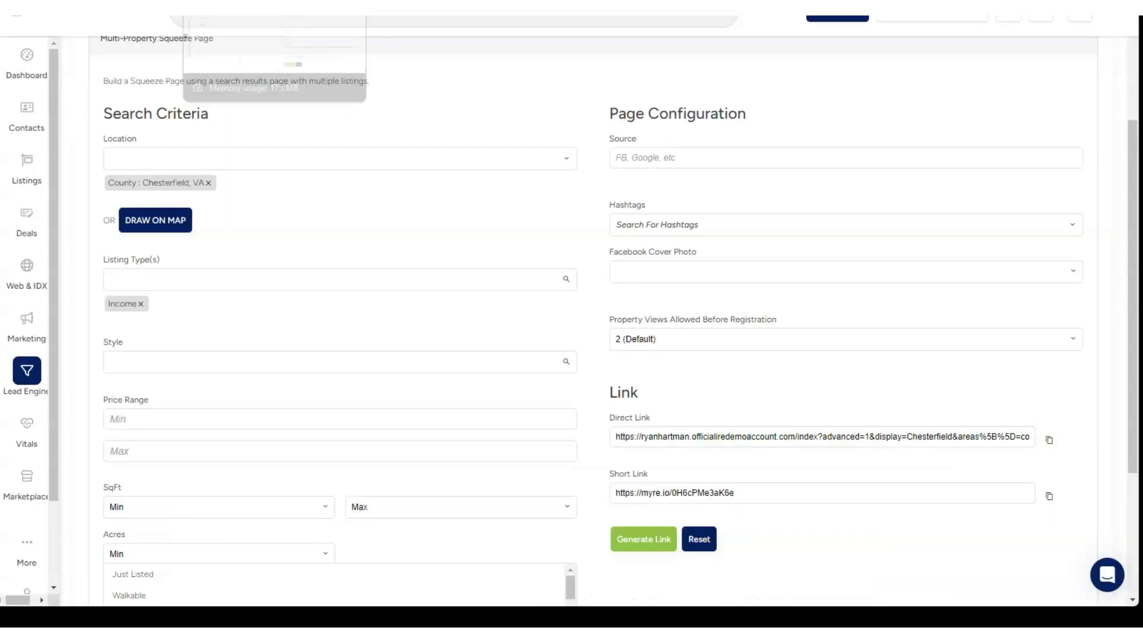
Step: Scroll the Property List Of The Week Campaign and highlight its three Day 7/14/21 email actions
scroll(555, 277, up, 2)
scroll(555, 278, up, 1)
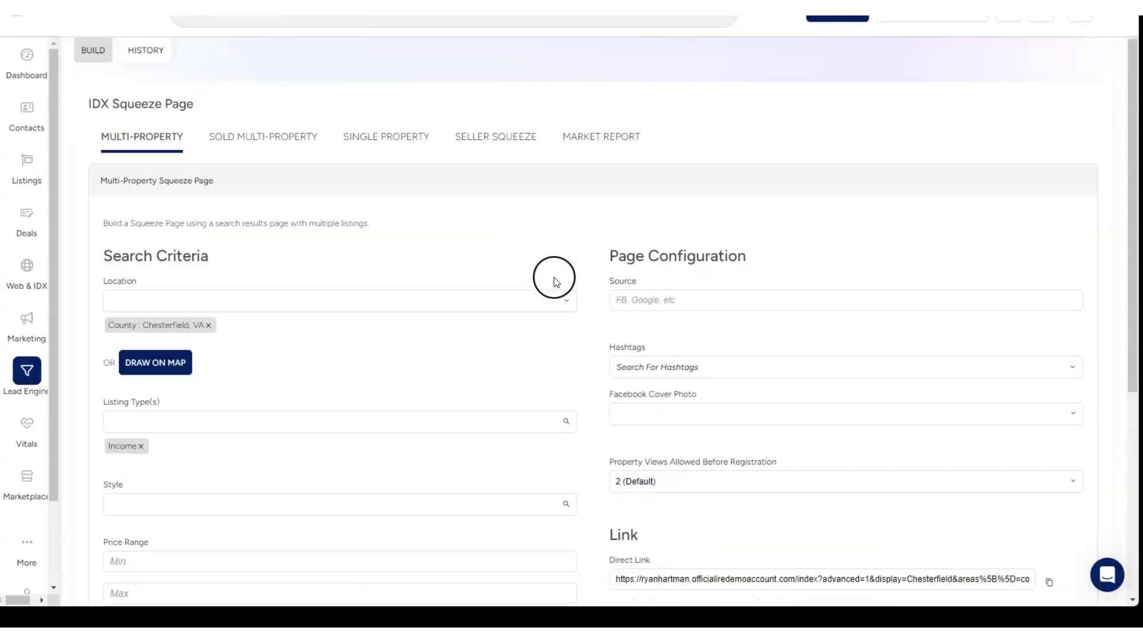
scroll(554, 278, down, 1)
scroll(439, 255, up, 1)
drag(194, 103, 94, 101)
scroll(524, 184, down, 3)
scroll(529, 222, up, 2)
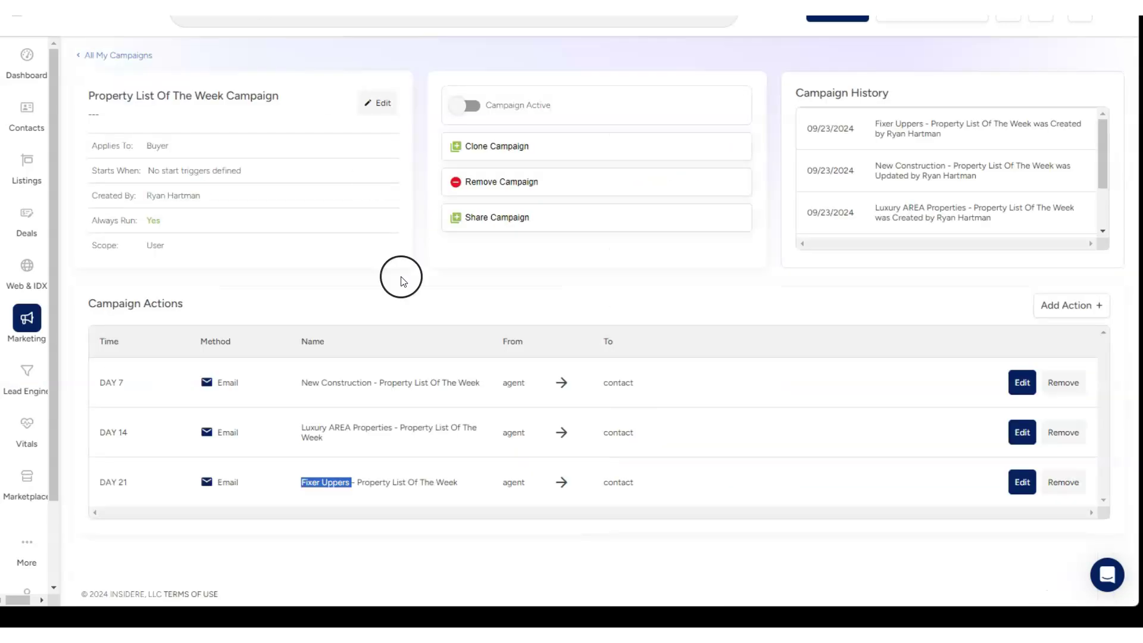
click(386, 427)
drag(458, 482, 305, 393)
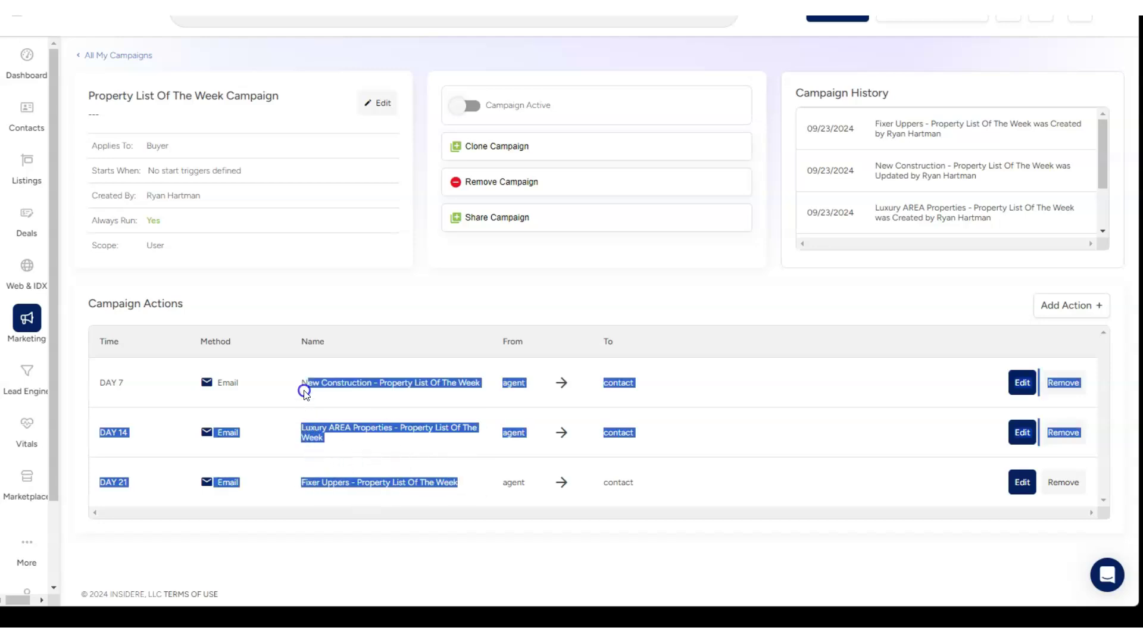
click(357, 415)
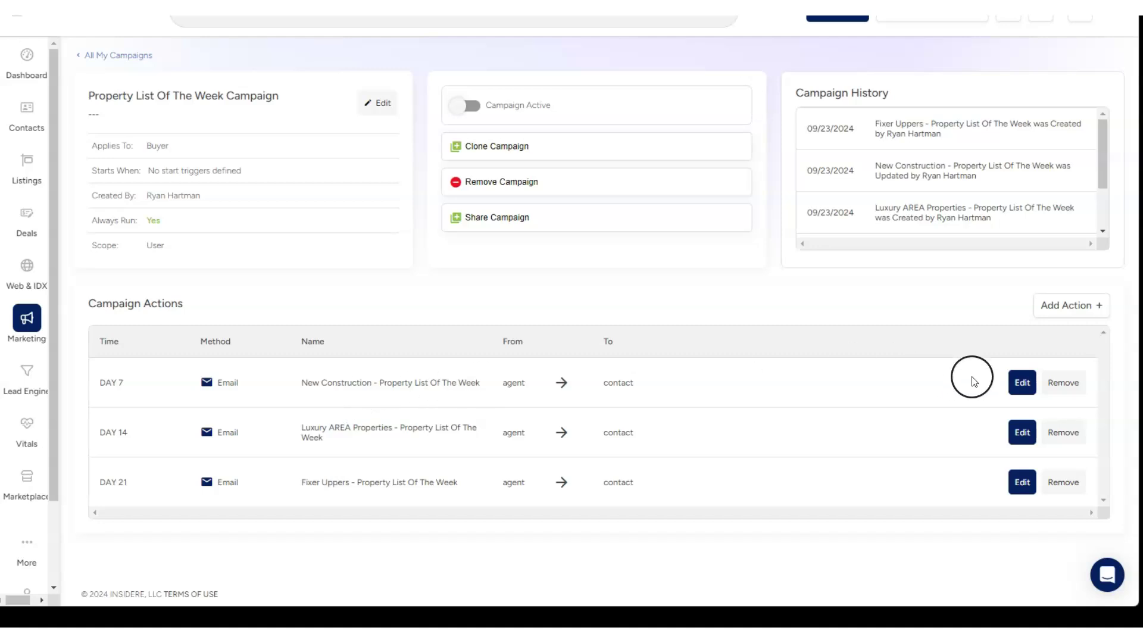
Step: Expand the Day 7 New Construction email editor and review its subject, body and 7-day timing
click(1022, 382)
scroll(361, 427, down, 3)
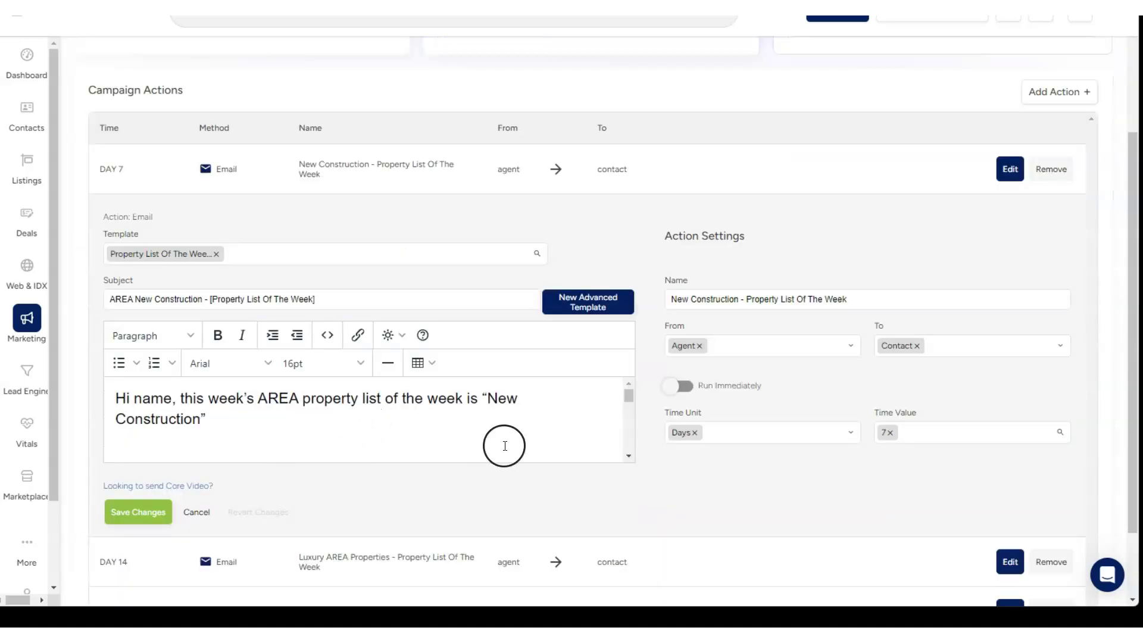
drag(569, 459, 503, 383)
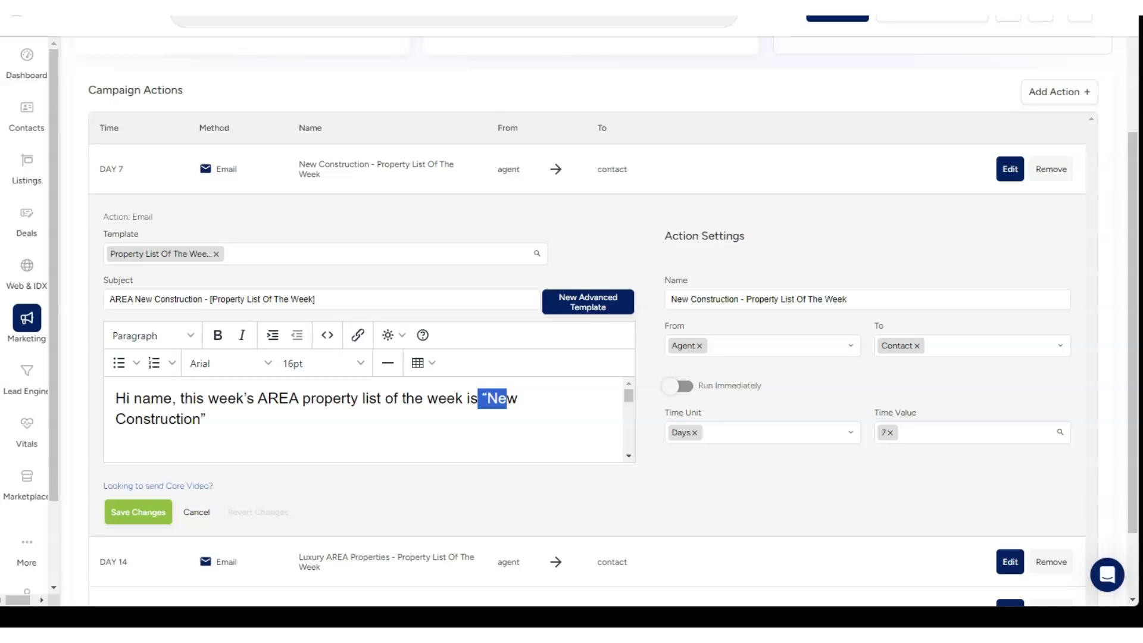
drag(552, 258, 582, 333)
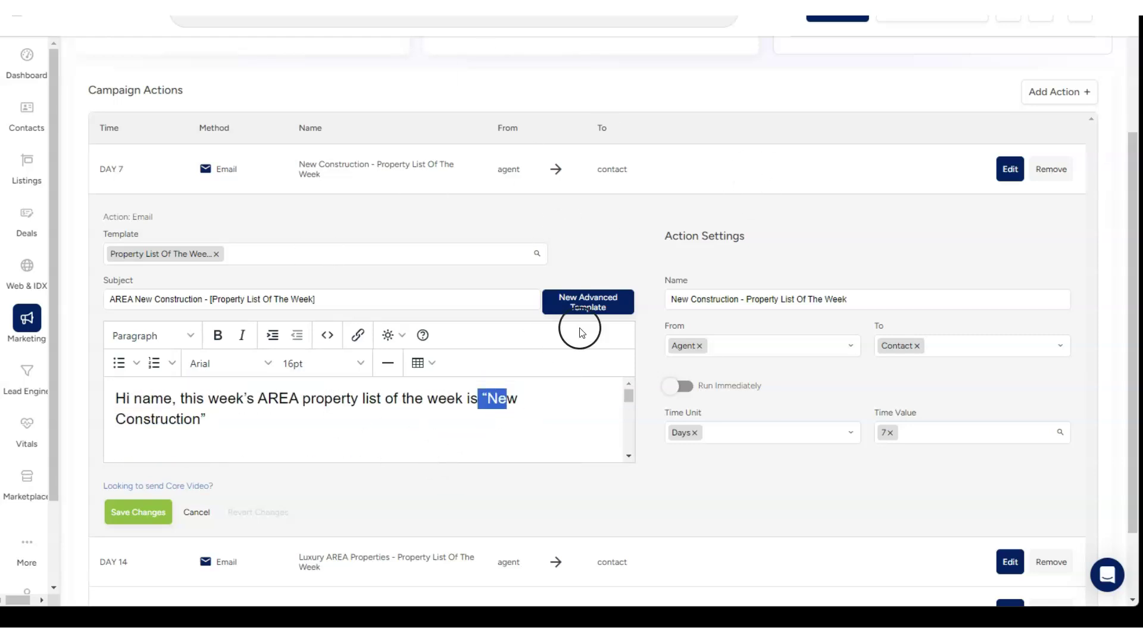
click(632, 219)
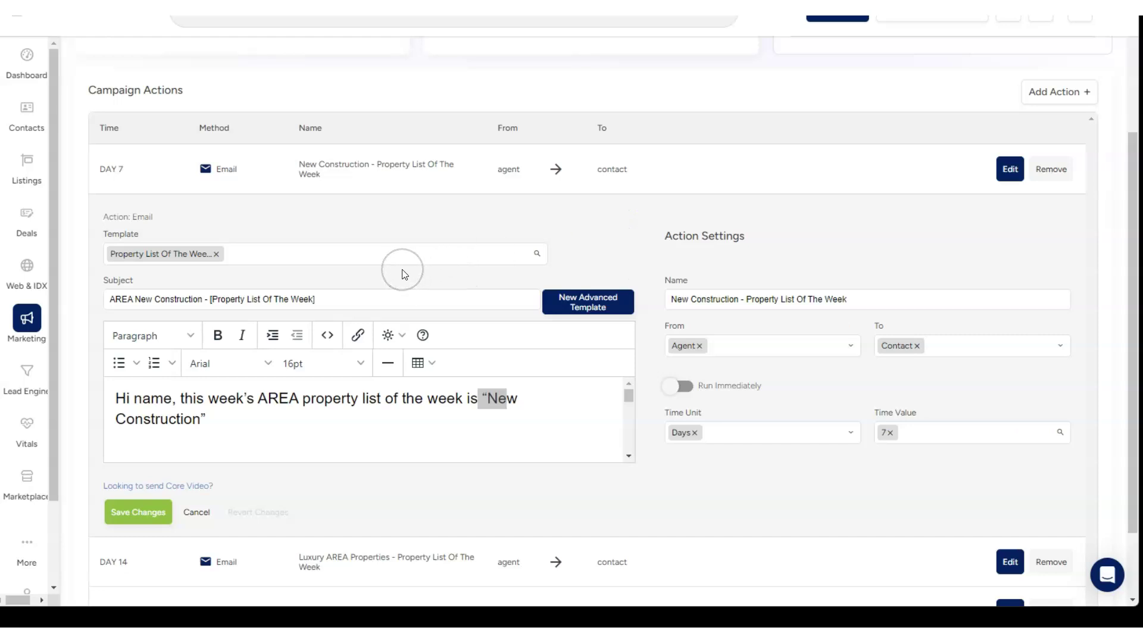
scroll(398, 267, up, 3)
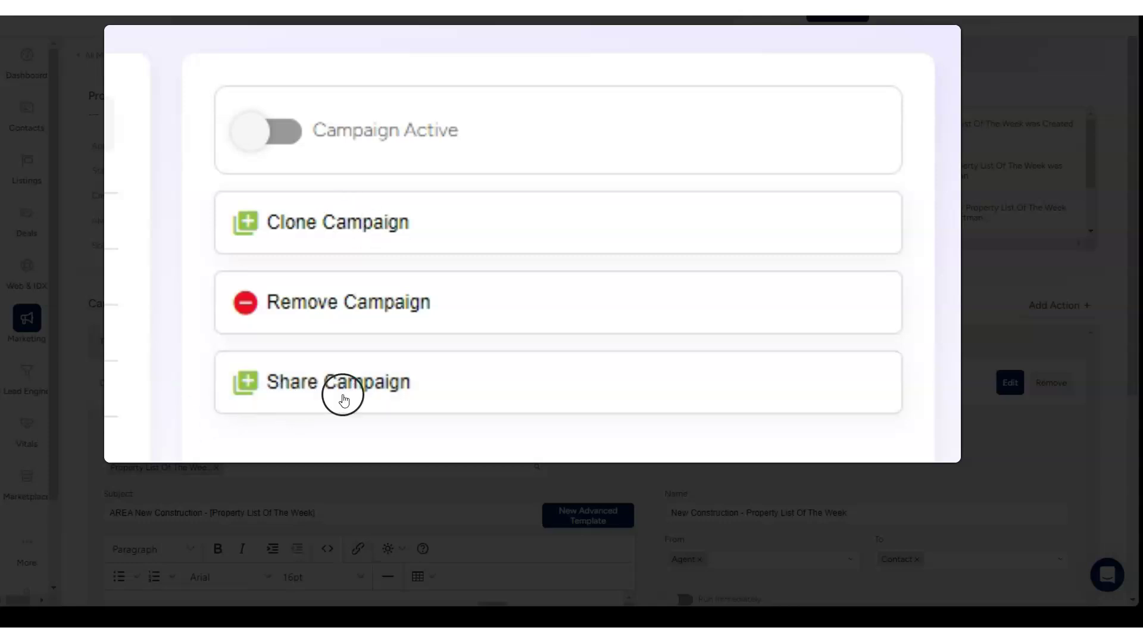
scroll(346, 390, down, 2)
scroll(347, 391, up, 2)
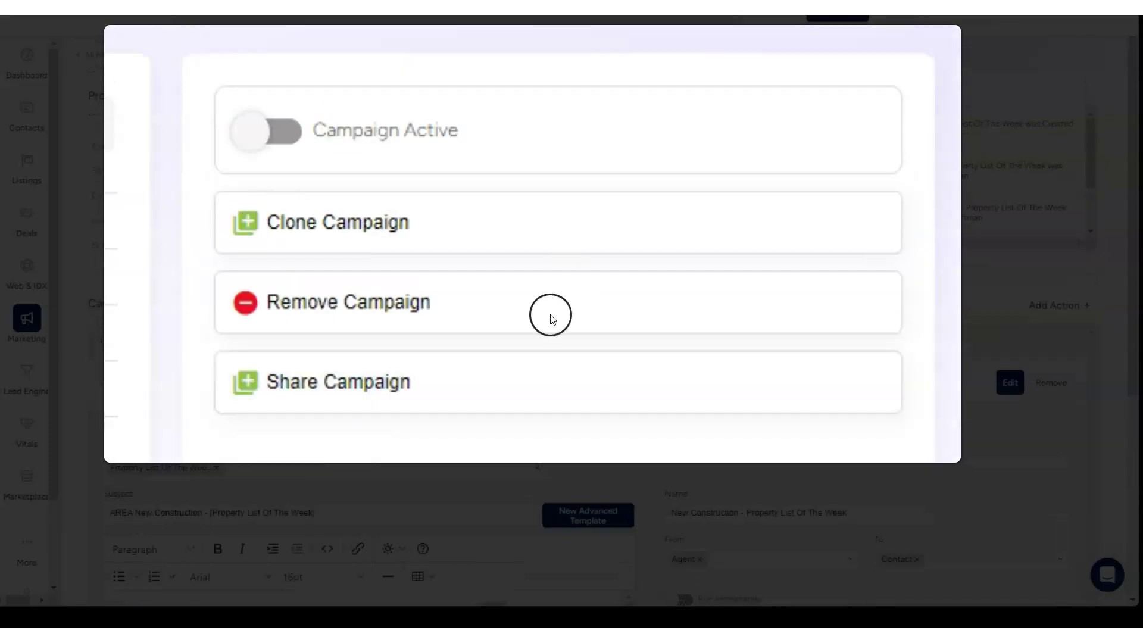
scroll(455, 284, down, 3)
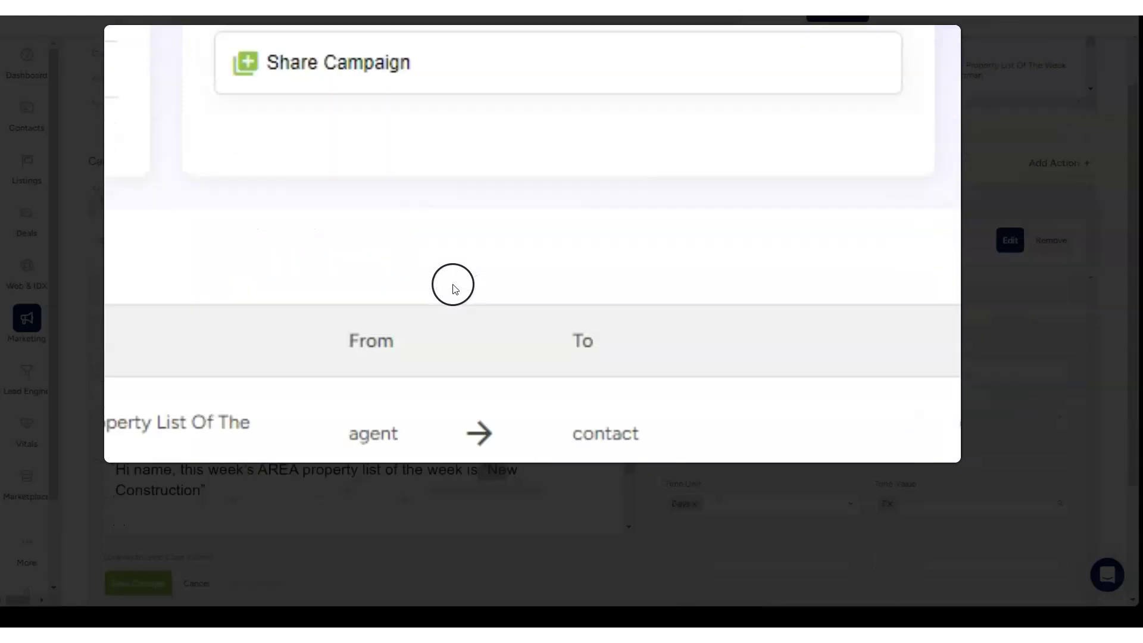
scroll(454, 283, up, 3)
scroll(451, 272, down, 3)
scroll(453, 273, up, 3)
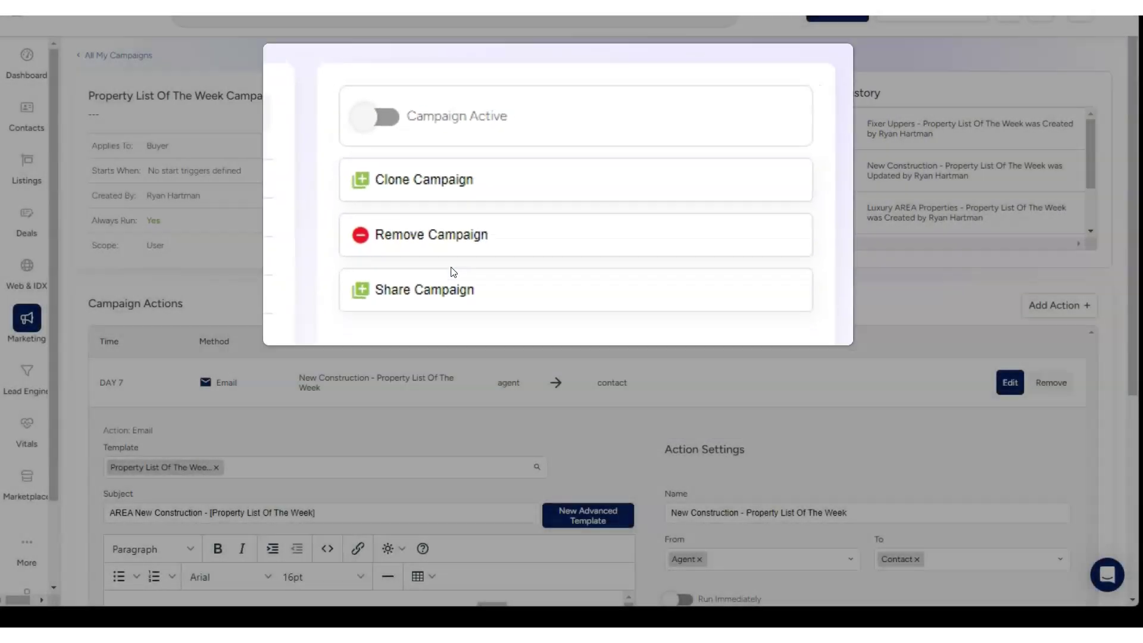
scroll(490, 302, down, 3)
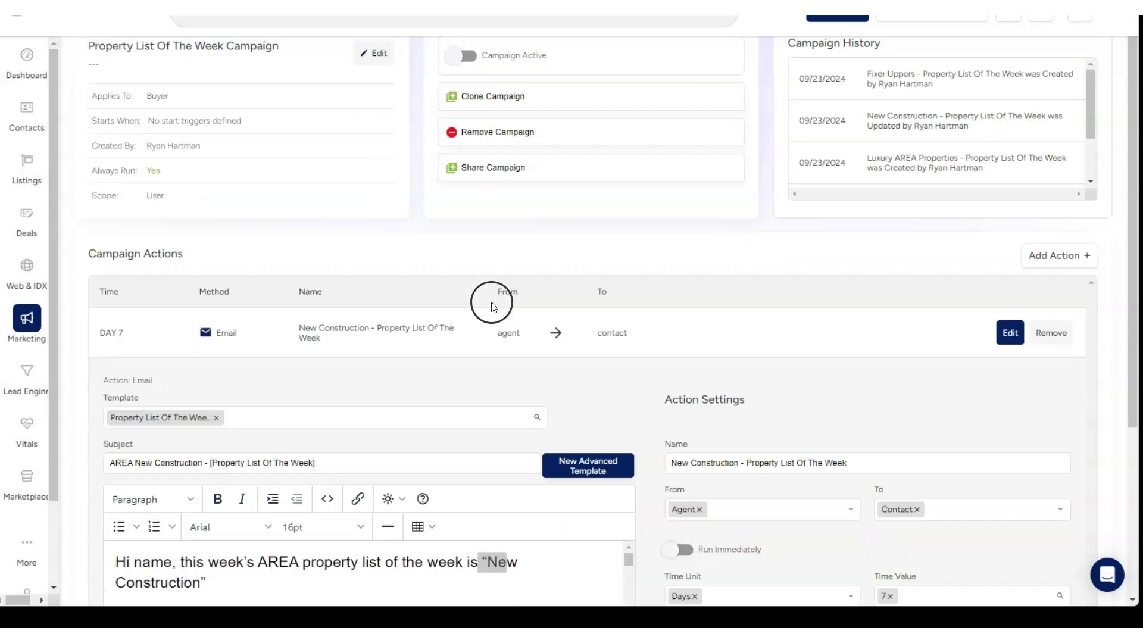
scroll(493, 307, up, 3)
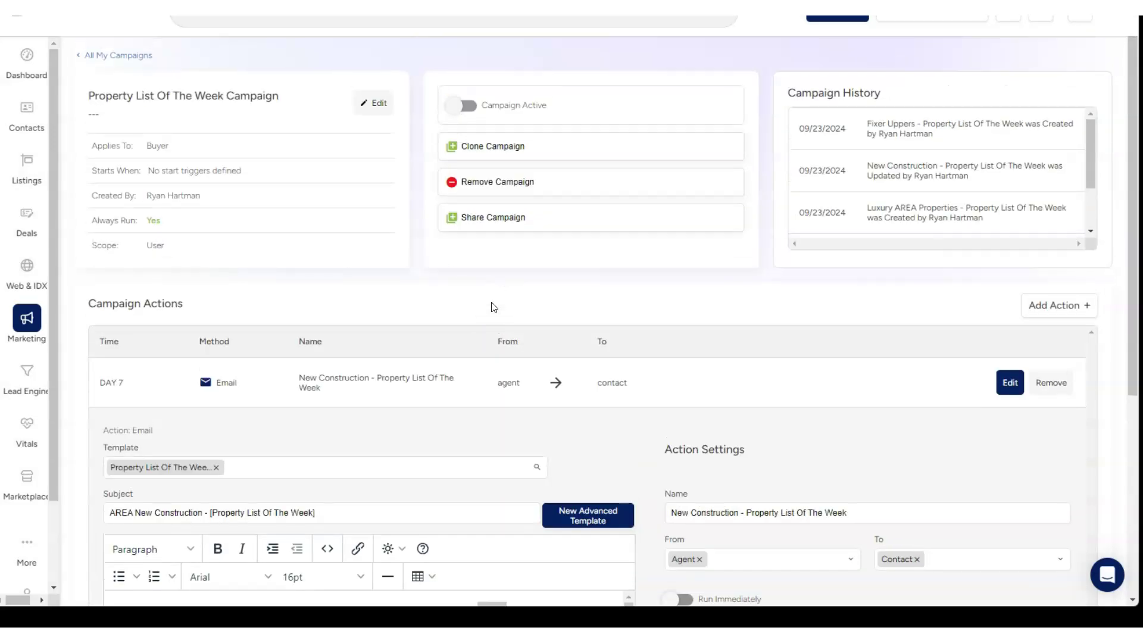